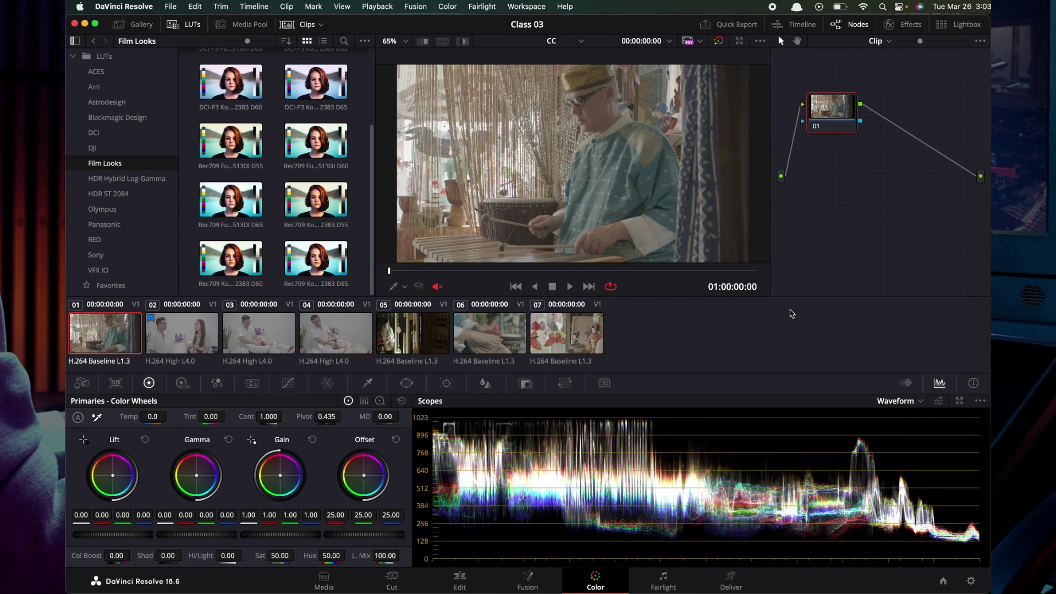
- Show the LUT library and look through the log footage in clips 05, 04 and 03
{"action": "left_click", "coordinate": [190, 26]}
{"action": "left_click", "coordinate": [191, 26]}
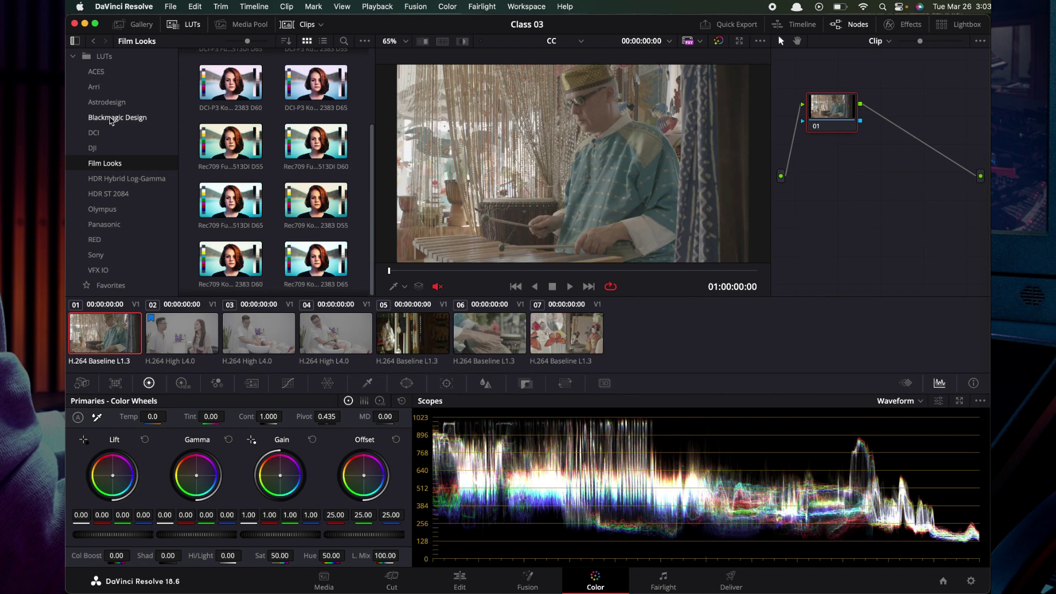
{"action": "mouse_move", "coordinate": [317, 260]}
{"action": "left_click", "coordinate": [433, 327]}
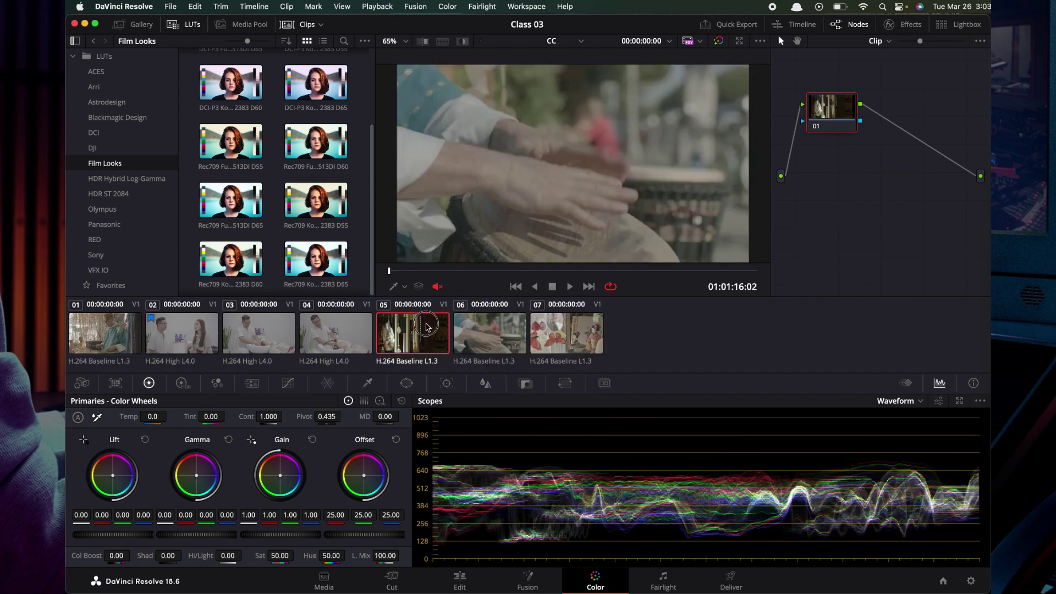
{"action": "left_click", "coordinate": [334, 328]}
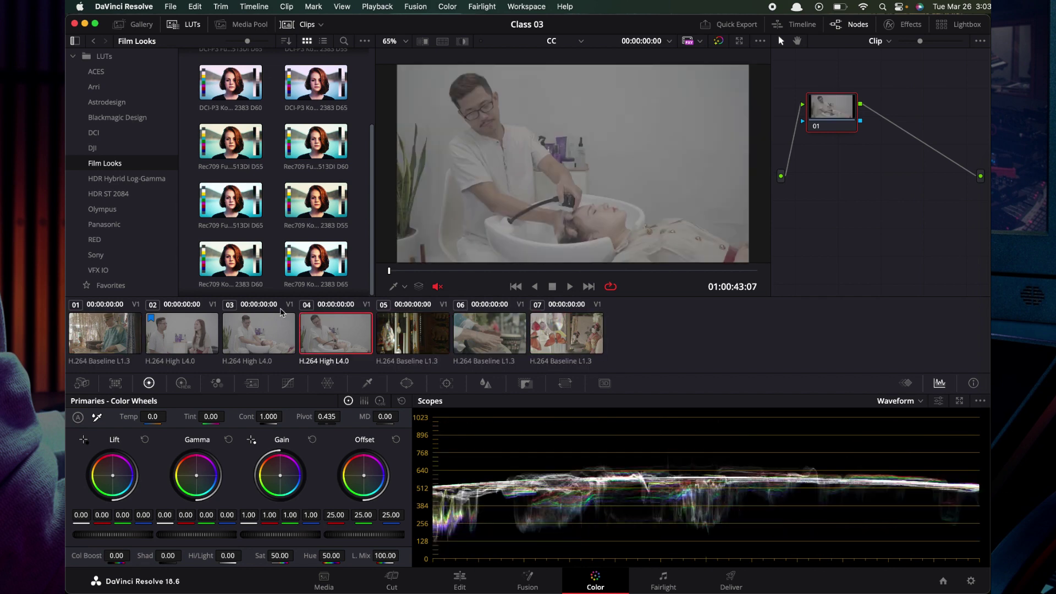
{"action": "left_click", "coordinate": [271, 332]}
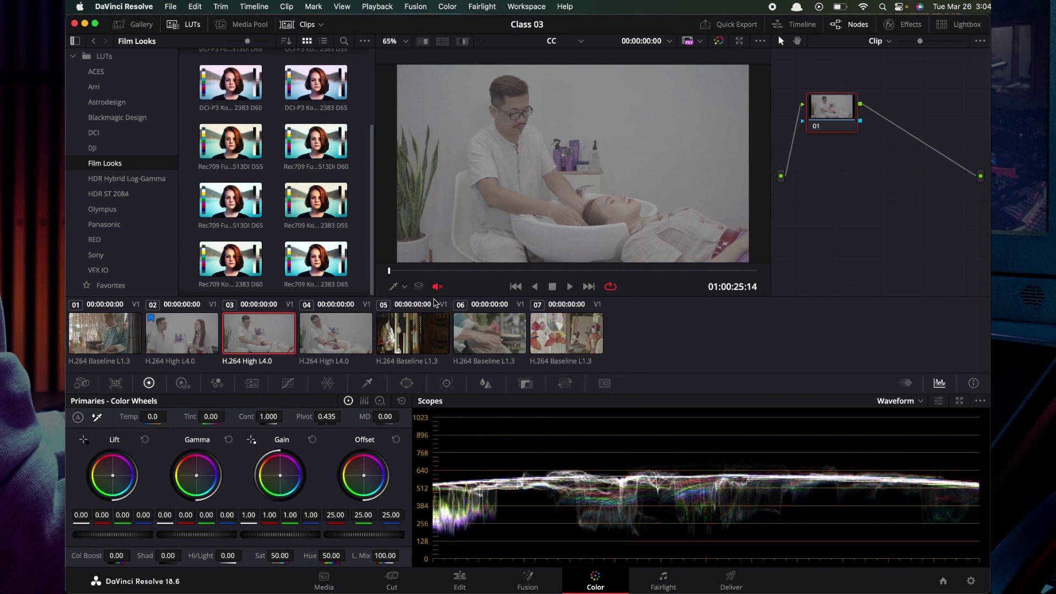
- Preview the Arri, DCI and Film Looks LUTs on clips 03 and 04
{"action": "left_click", "coordinate": [95, 86]}
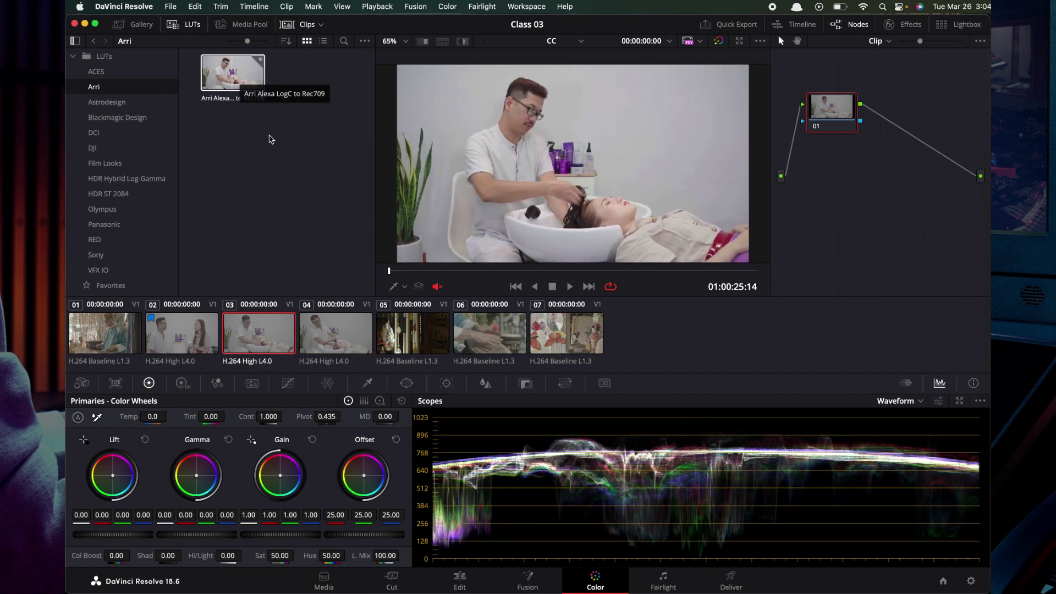
{"action": "left_click", "coordinate": [350, 330]}
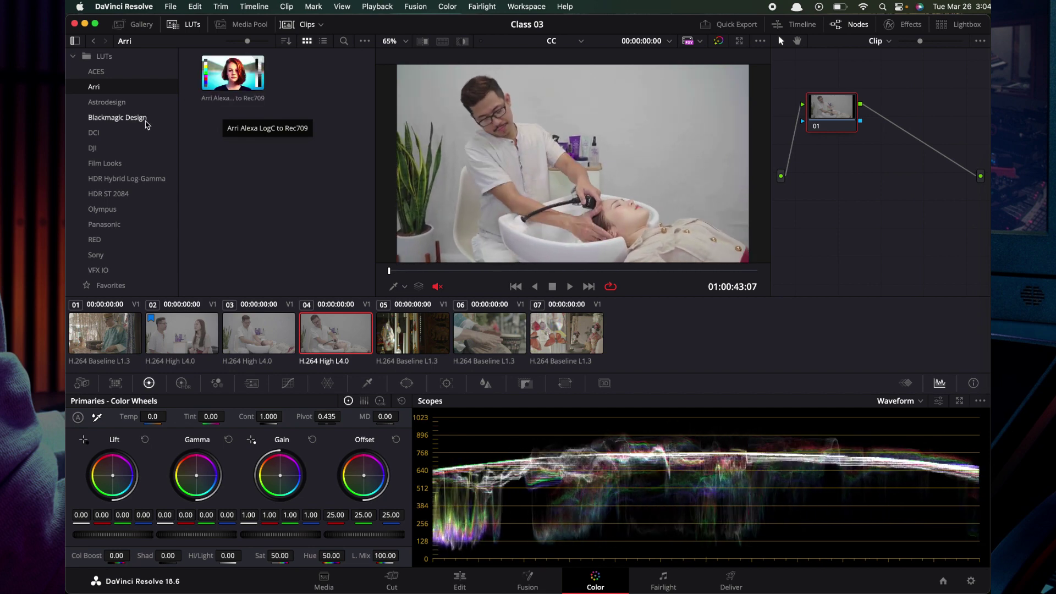
{"action": "left_click", "coordinate": [105, 134]}
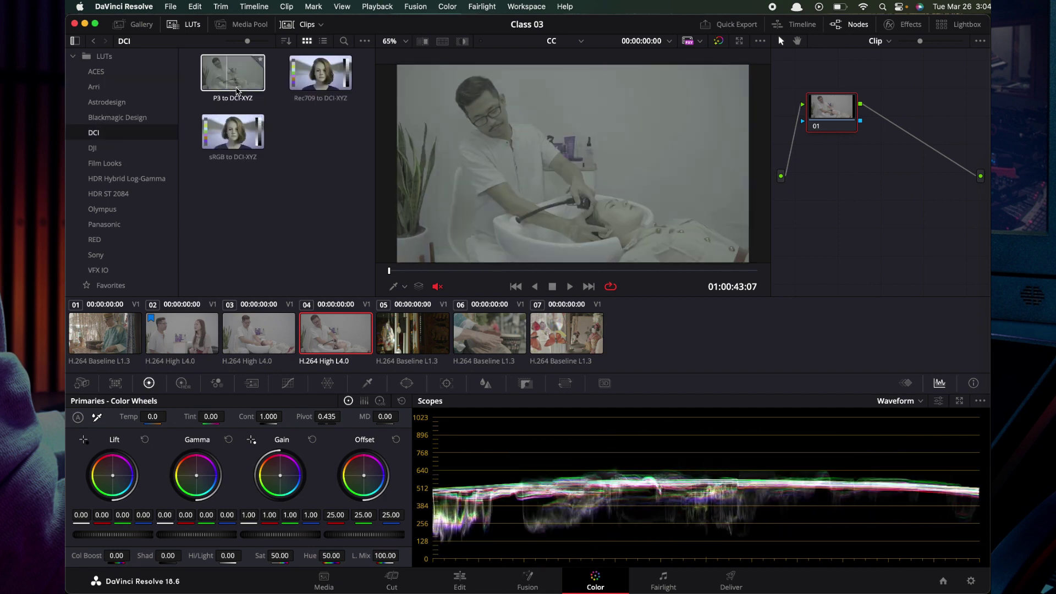
{"action": "left_click", "coordinate": [108, 164]}
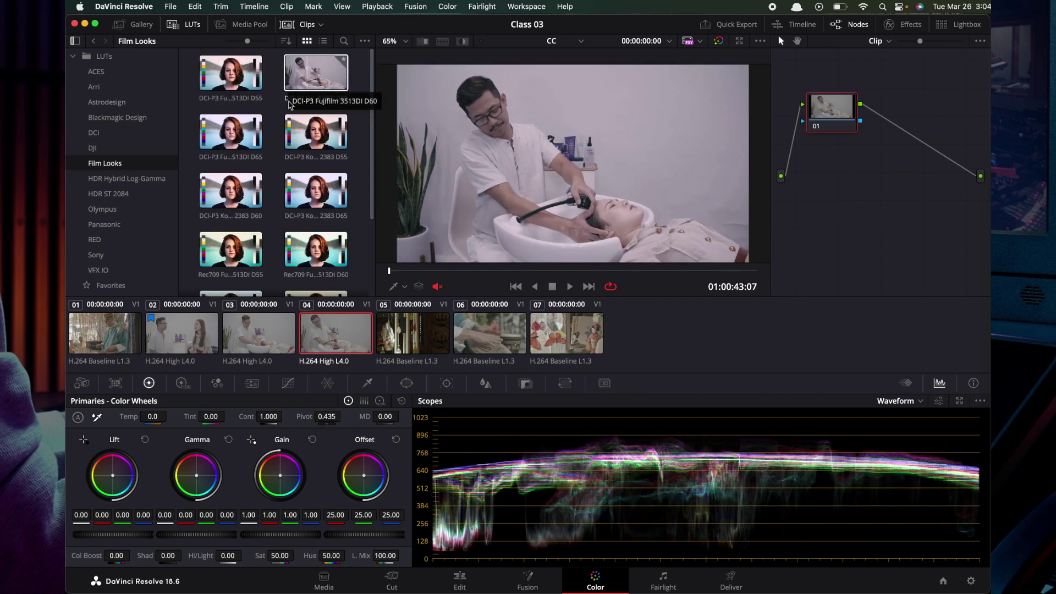
- Try the Arri Alexa LogC to Rec709 LUT on clip 04's node, and reset all its grades and nodes
{"action": "left_click", "coordinate": [96, 91]}
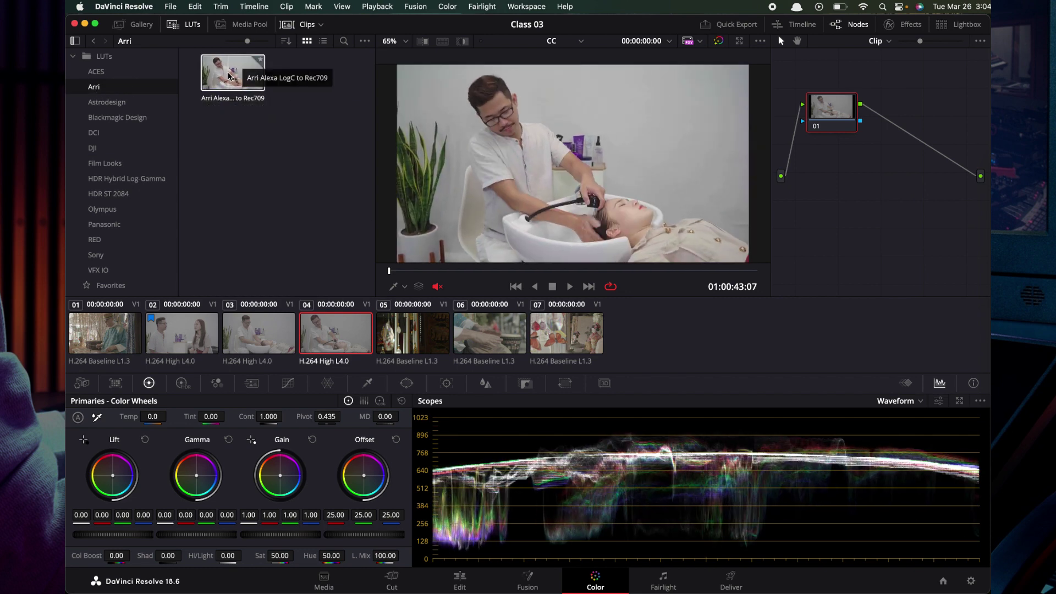
{"action": "left_click_drag", "start_coordinate": [229, 76], "coordinate": [848, 120]}
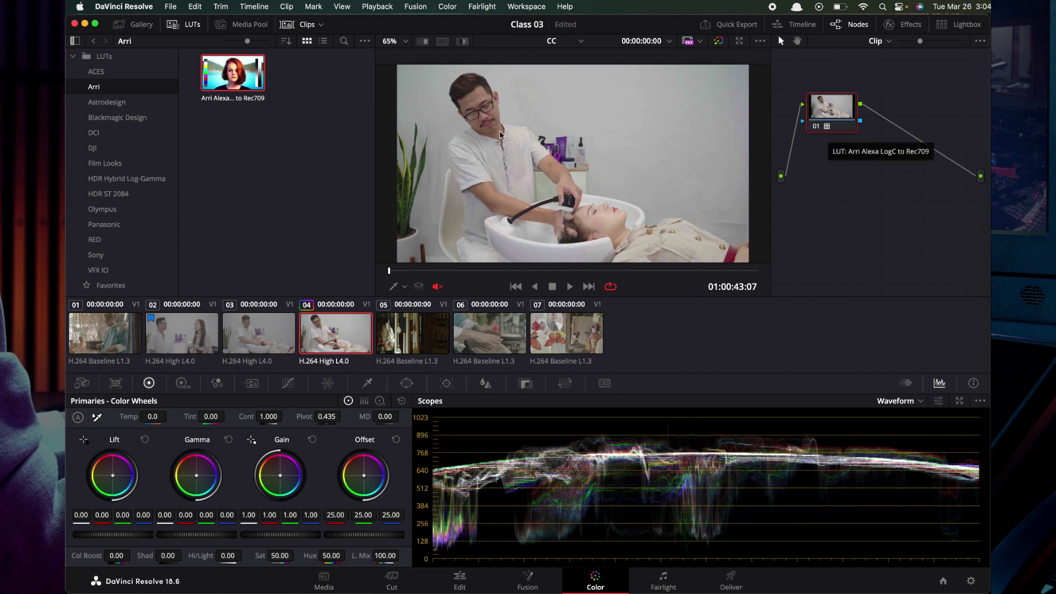
{"action": "right_click", "coordinate": [834, 149]}
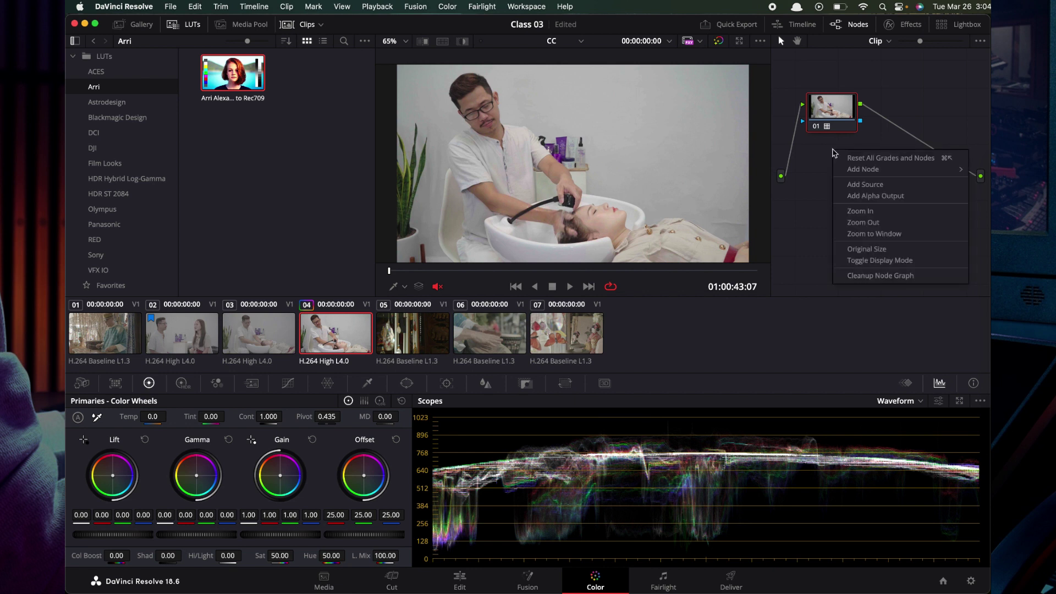
{"action": "left_click", "coordinate": [854, 159]}
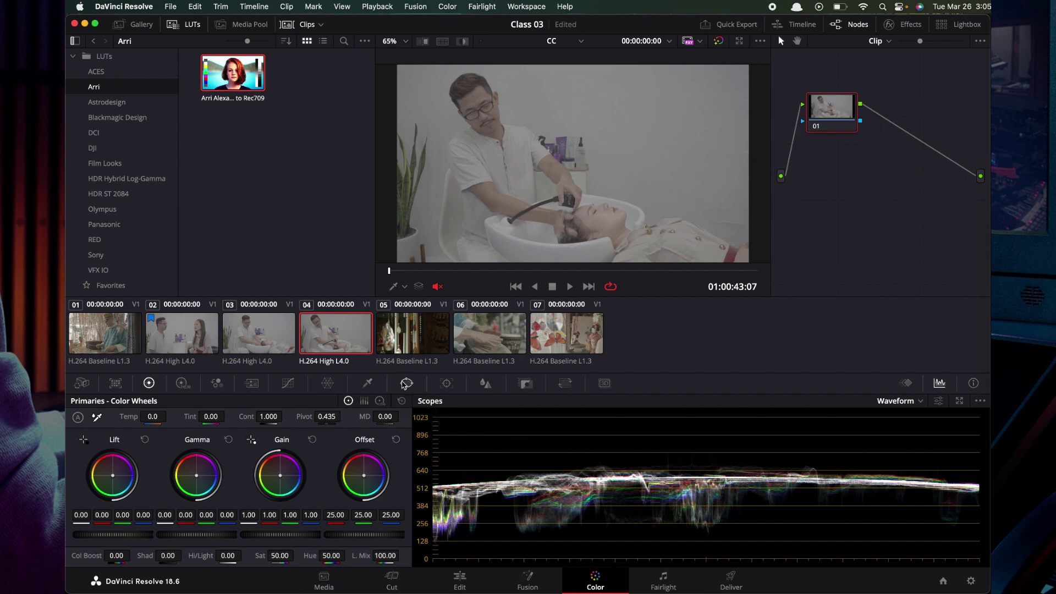
- Browse the Film Looks and Blackmagic Design LUTs, and assign the Arri Alexa LogC to Rec709 LUT directly to clip 04 itself
{"action": "left_click", "coordinate": [114, 164]}
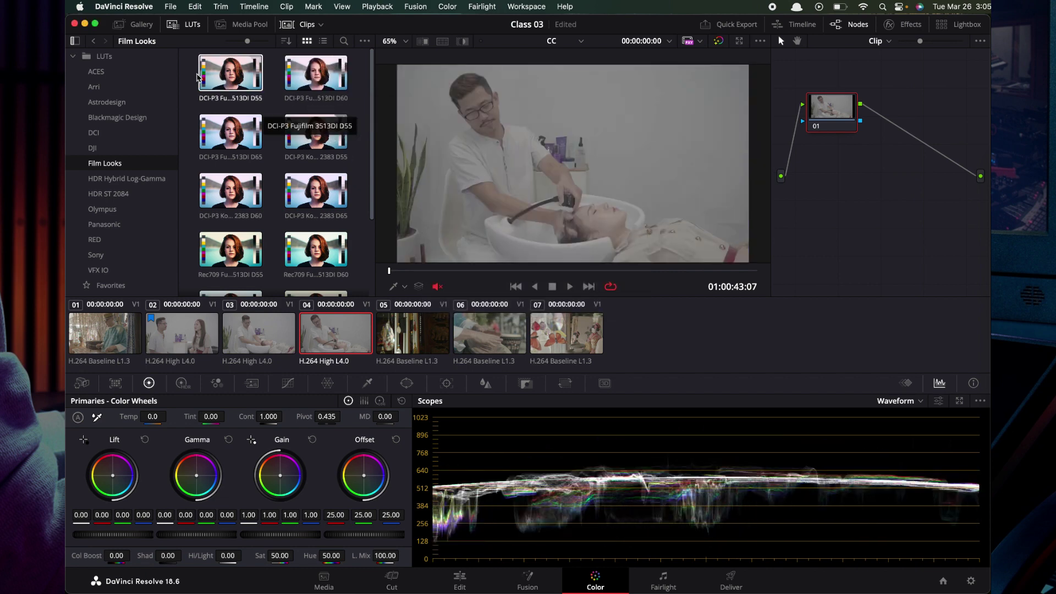
{"action": "left_click", "coordinate": [112, 119]}
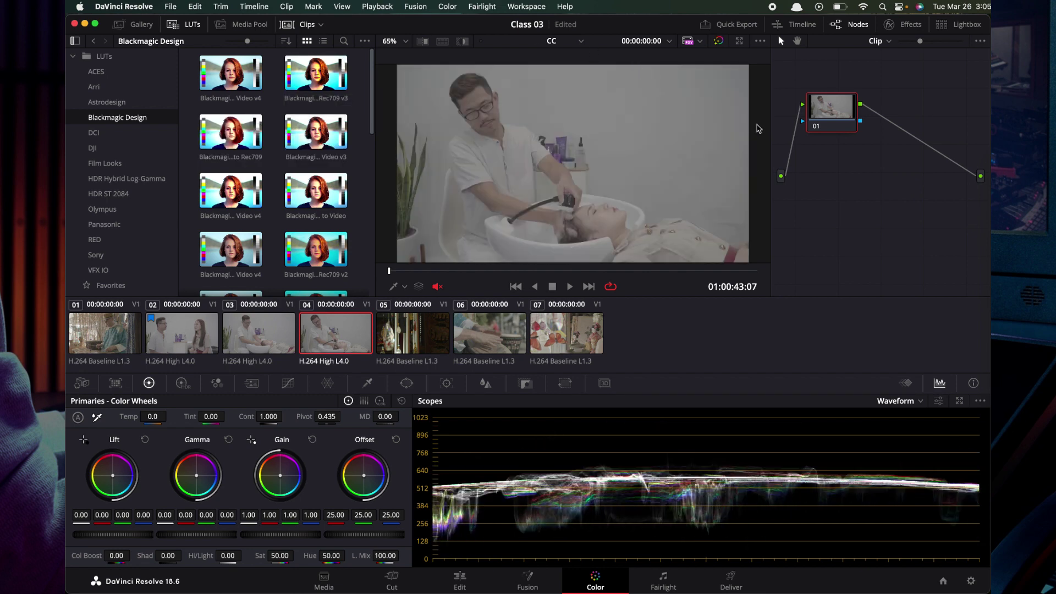
{"action": "right_click", "coordinate": [345, 327]}
{"action": "mouse_move", "coordinate": [365, 328]}
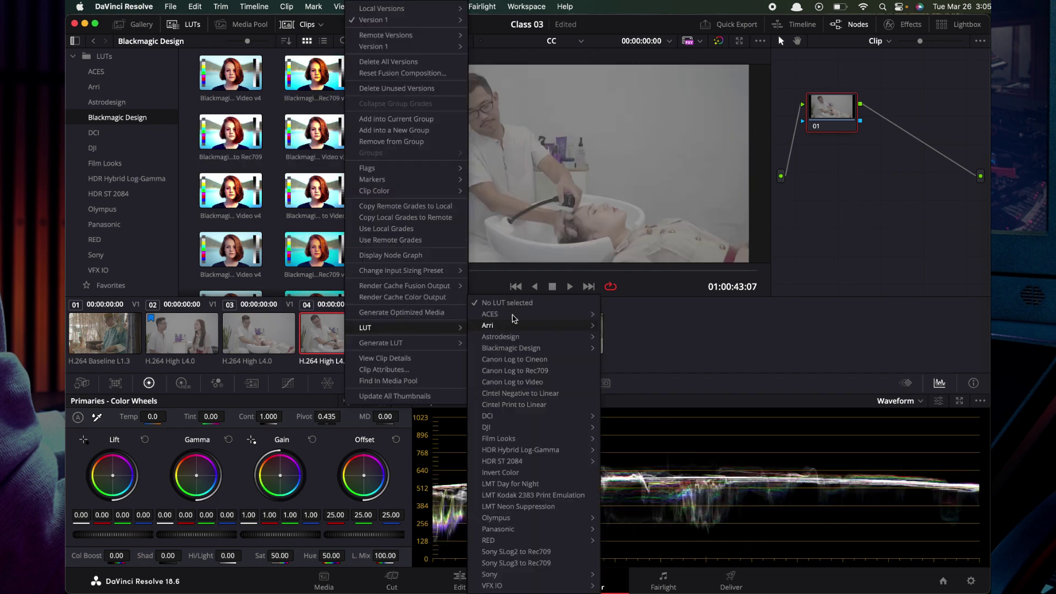
{"action": "mouse_move", "coordinate": [528, 325]}
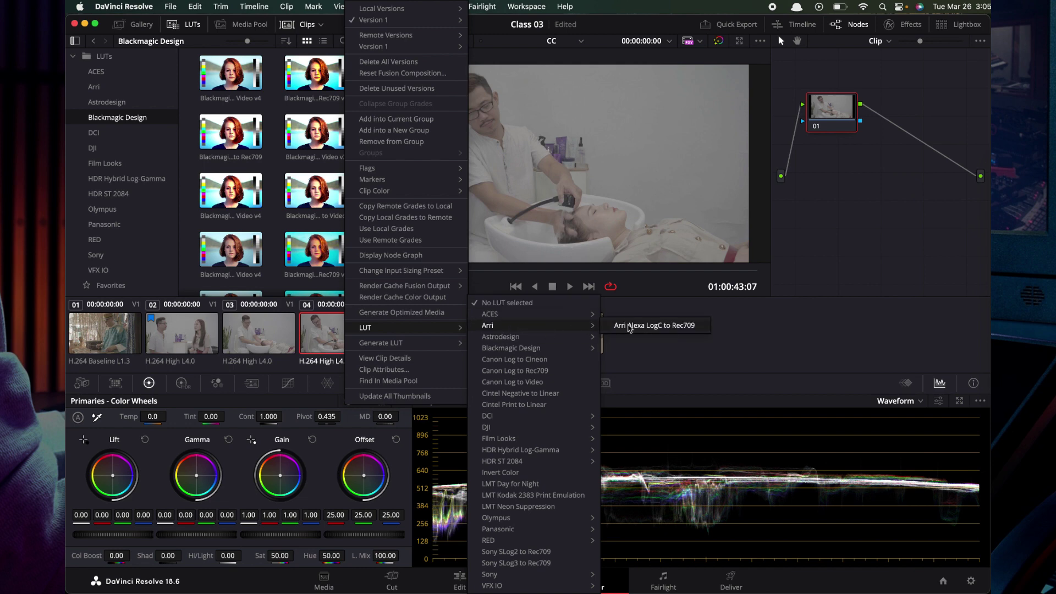
{"action": "left_click", "coordinate": [630, 327]}
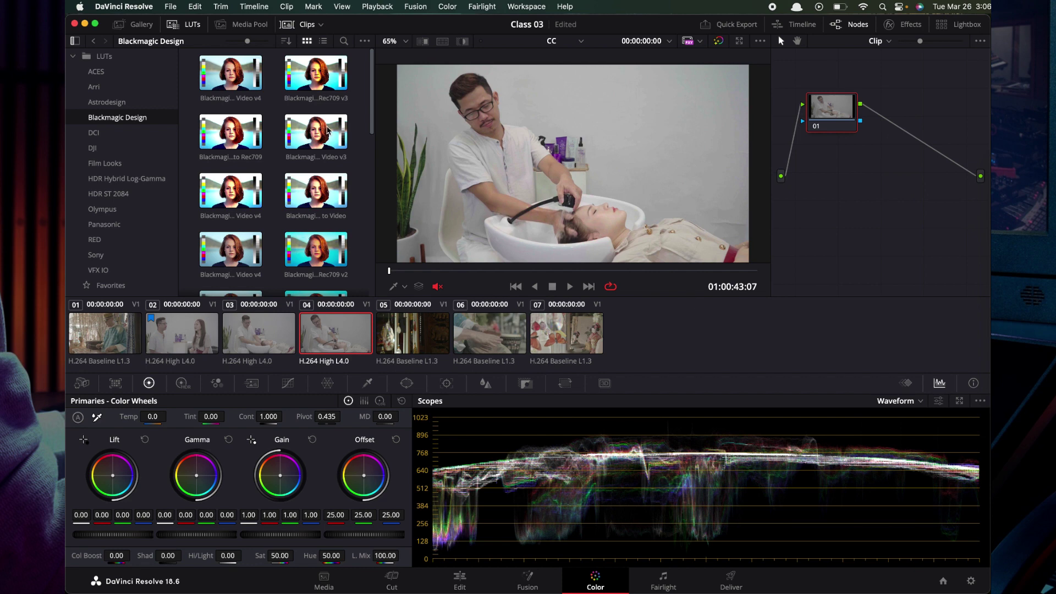
- Remove the clip-level LUT from clip 04 by choosing No LUT selected
{"action": "right_click", "coordinate": [323, 338]}
{"action": "mouse_move", "coordinate": [347, 329]}
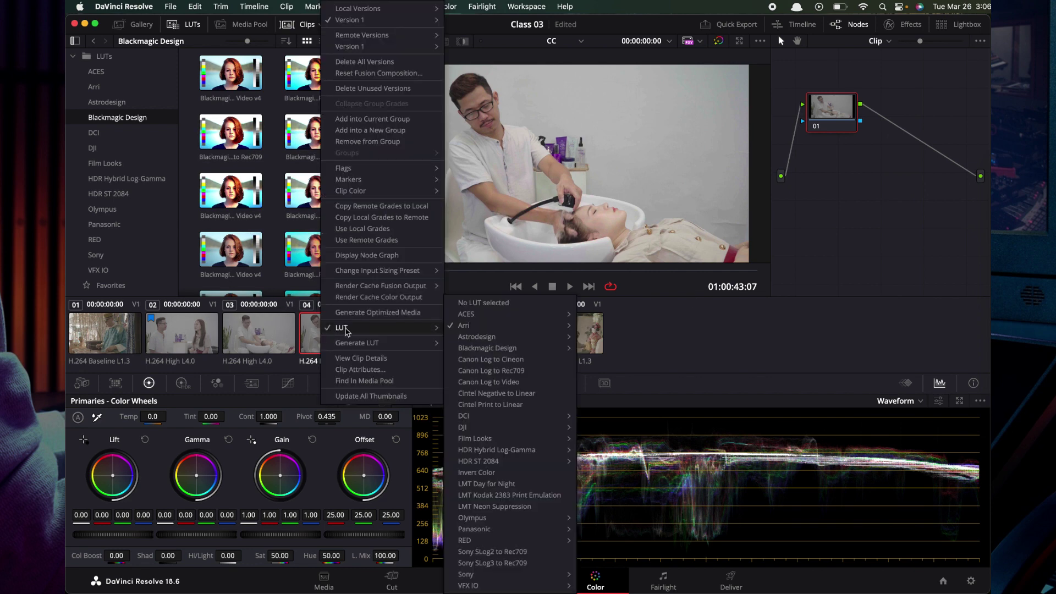
{"action": "left_click", "coordinate": [477, 303]}
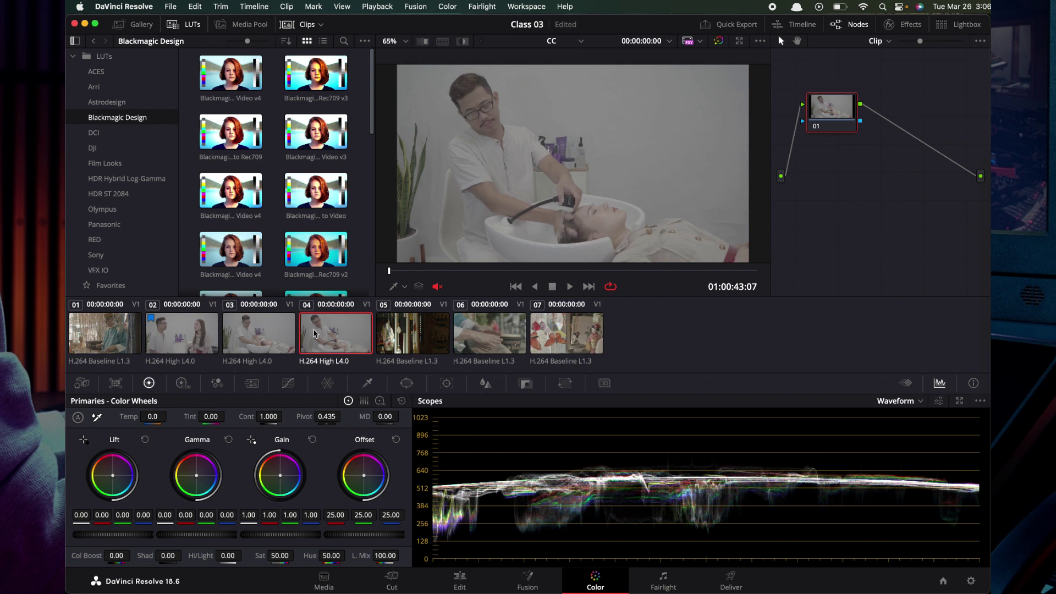
- Select clips 02 to 04 and add them into a new group
{"action": "left_click", "coordinate": [197, 336], "text": "shift"}
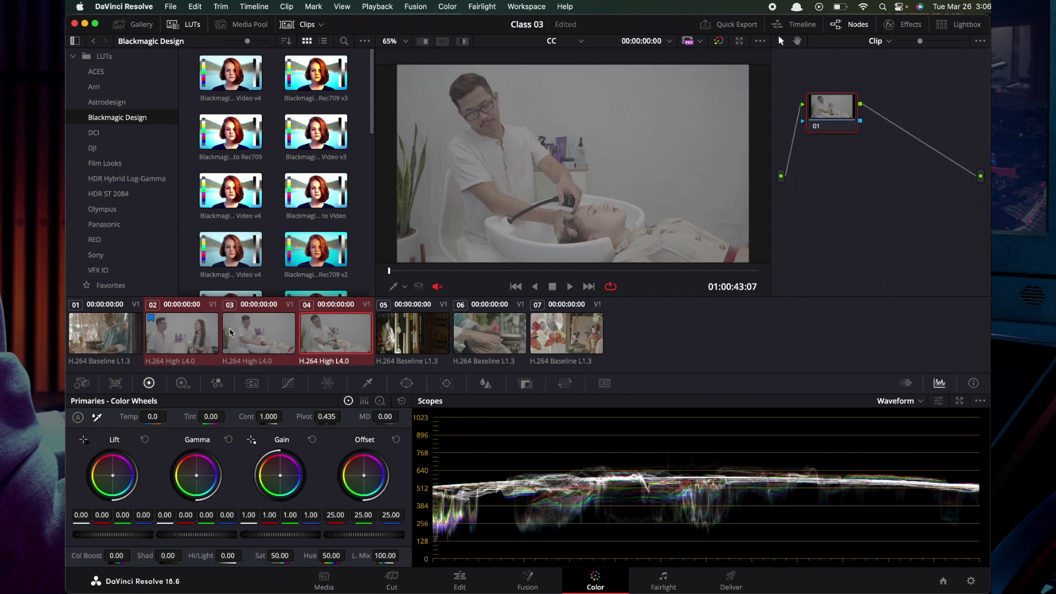
{"action": "right_click", "coordinate": [280, 325]}
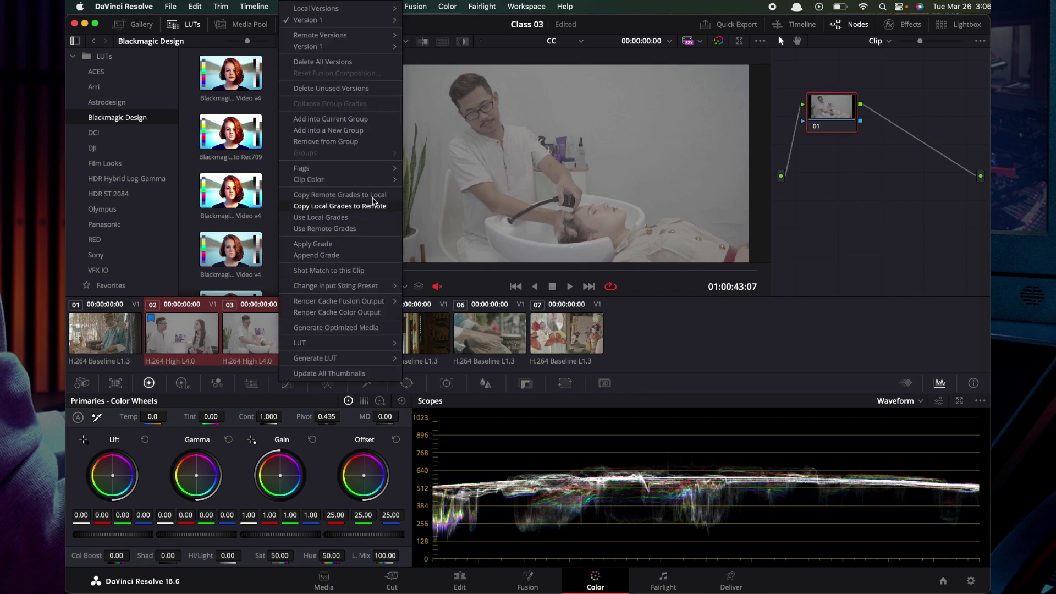
{"action": "left_click", "coordinate": [358, 132]}
{"action": "left_click", "coordinate": [591, 306]}
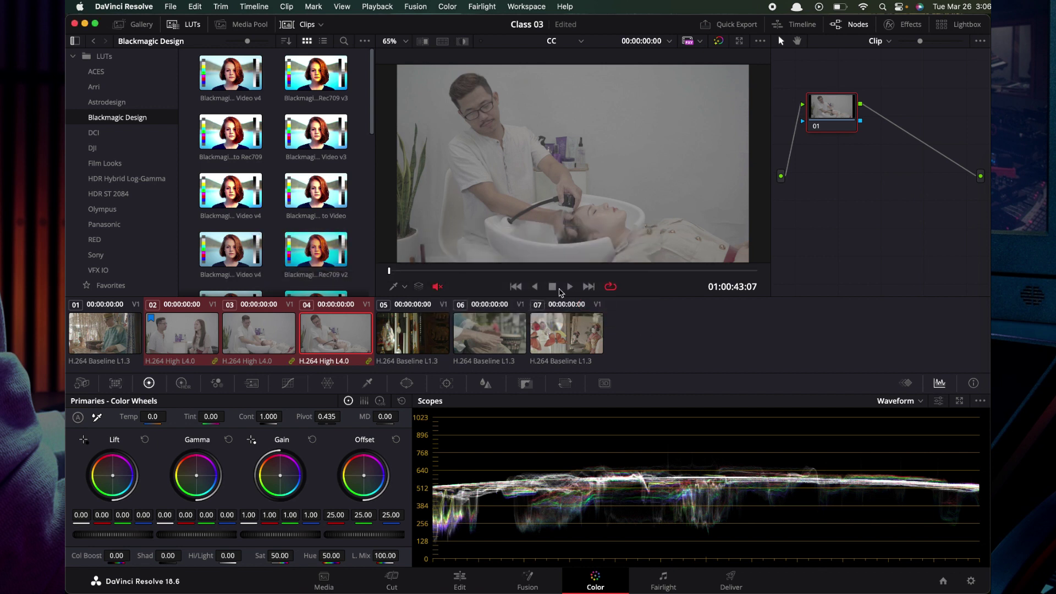
- Review the node graph's group levels and inspect the grouped clips 02, 03 and 04
{"action": "left_click", "coordinate": [888, 41]}
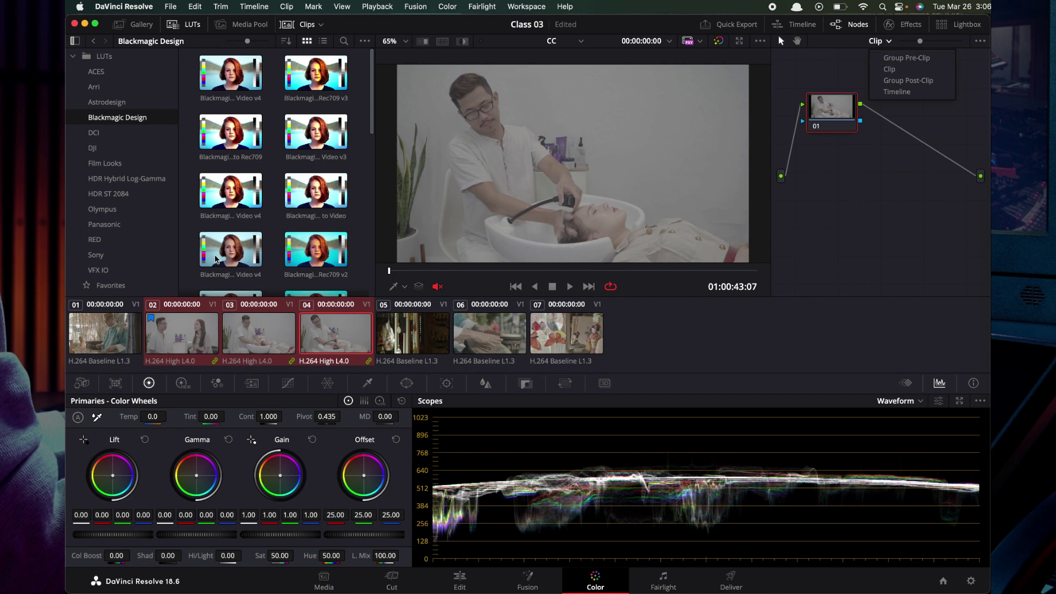
{"action": "left_click", "coordinate": [290, 324]}
{"action": "left_click", "coordinate": [340, 334]}
{"action": "left_click", "coordinate": [273, 334]}
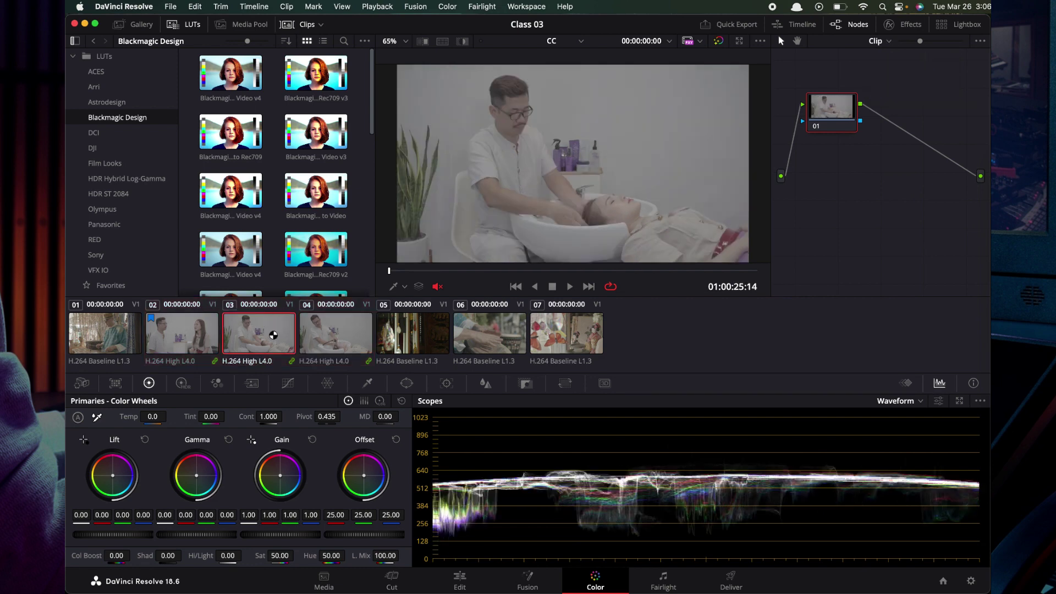
{"action": "left_click", "coordinate": [199, 334]}
{"action": "left_click", "coordinate": [263, 333]}
{"action": "left_click", "coordinate": [311, 332]}
{"action": "left_click", "coordinate": [268, 324]}
- Apply the Arri Alexa LogC to Rec709 LUT to the group's node at Group Pre-Clip level from clip 03
{"action": "left_click", "coordinate": [112, 86]}
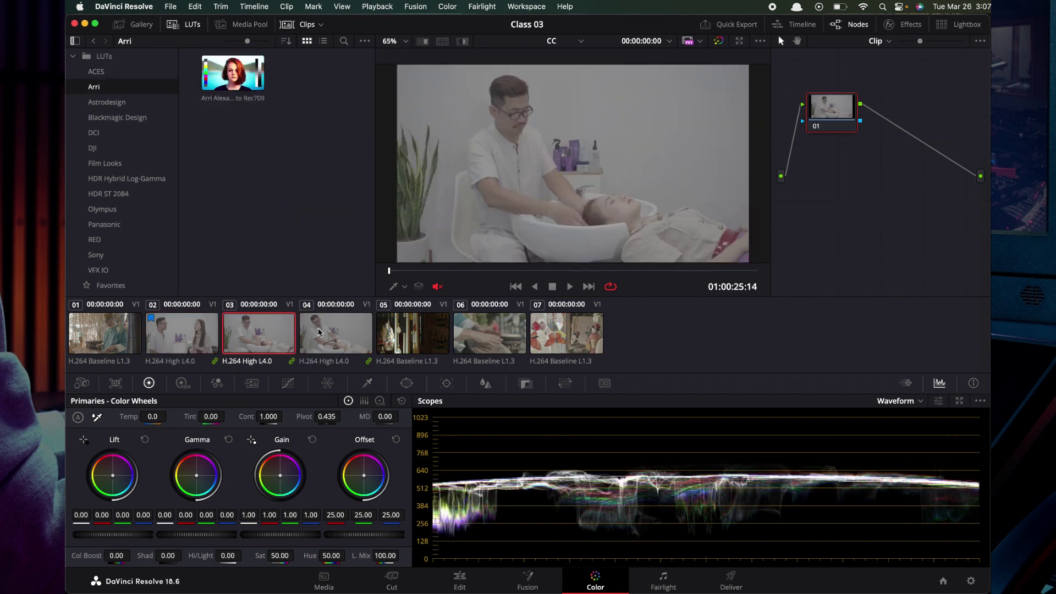
{"action": "left_click", "coordinate": [887, 43]}
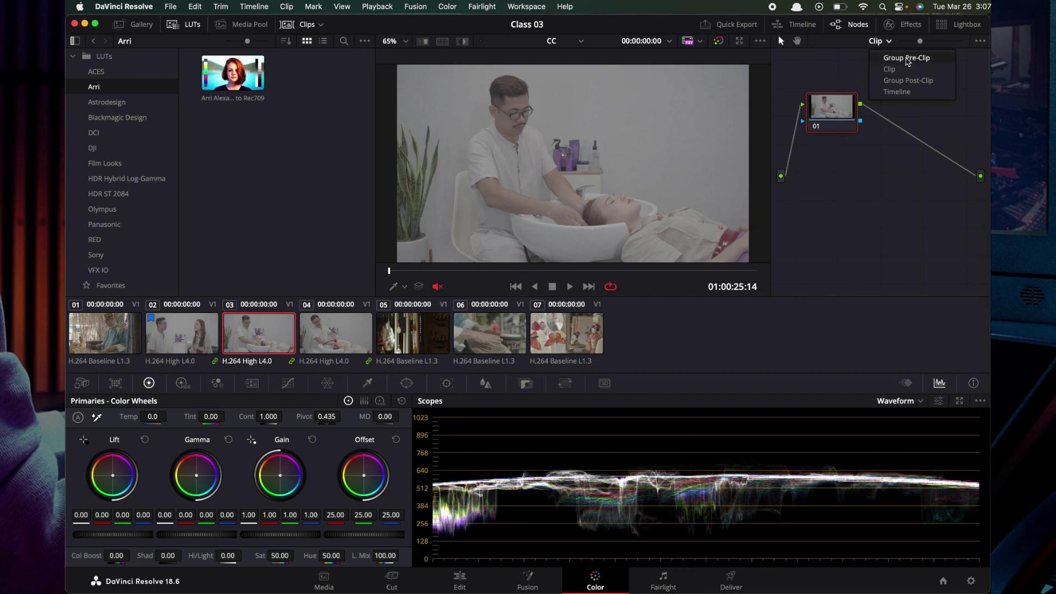
{"action": "left_click", "coordinate": [908, 59]}
{"action": "left_click_drag", "start_coordinate": [250, 69], "coordinate": [849, 113]}
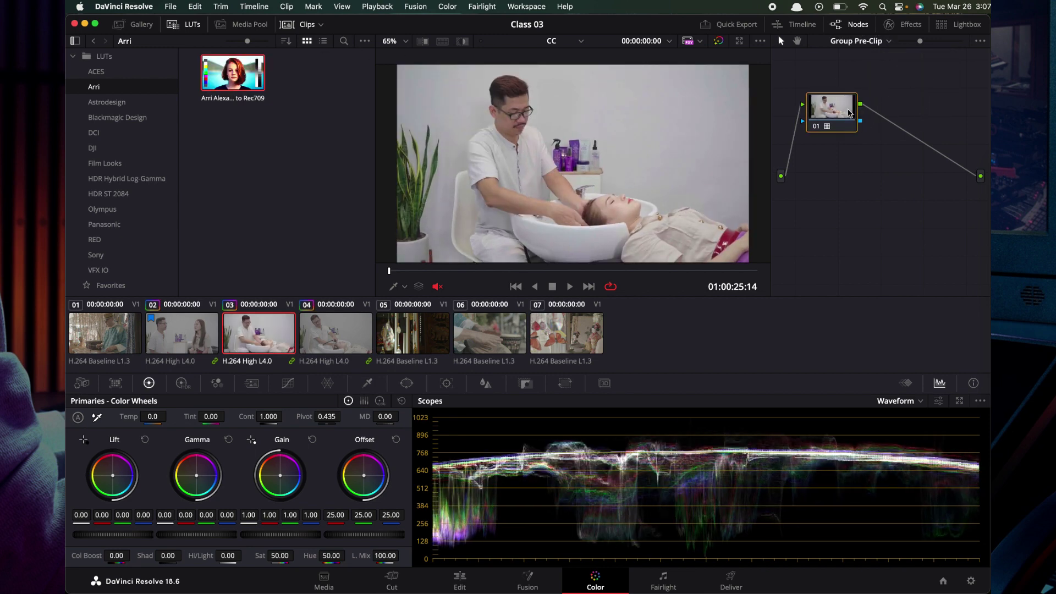
- Set the node graph to Clip level for clip 04 and add a serial node after node 01
{"action": "left_click", "coordinate": [334, 343]}
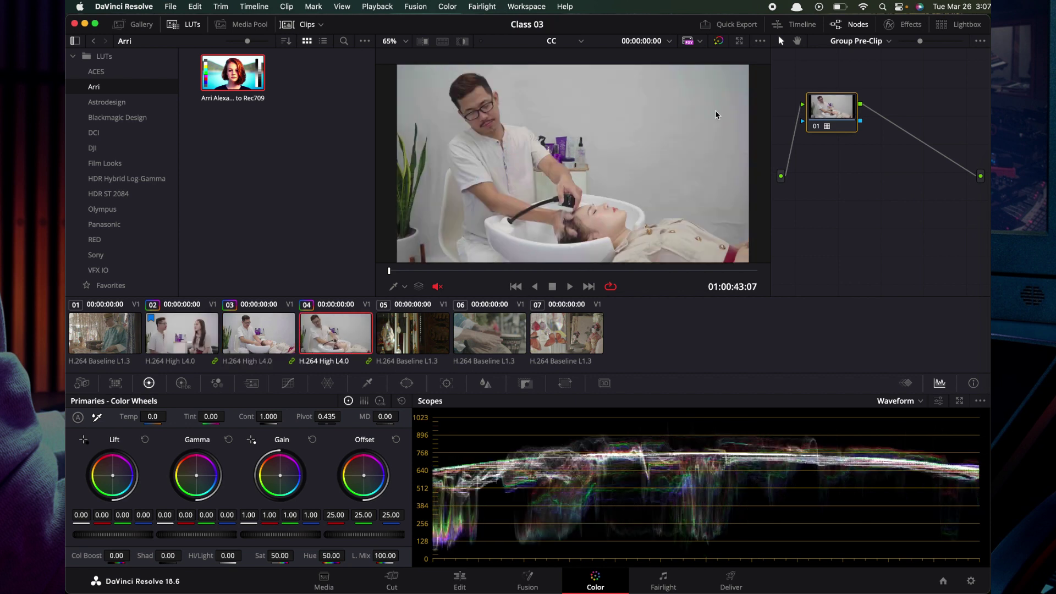
{"action": "left_click", "coordinate": [873, 40]}
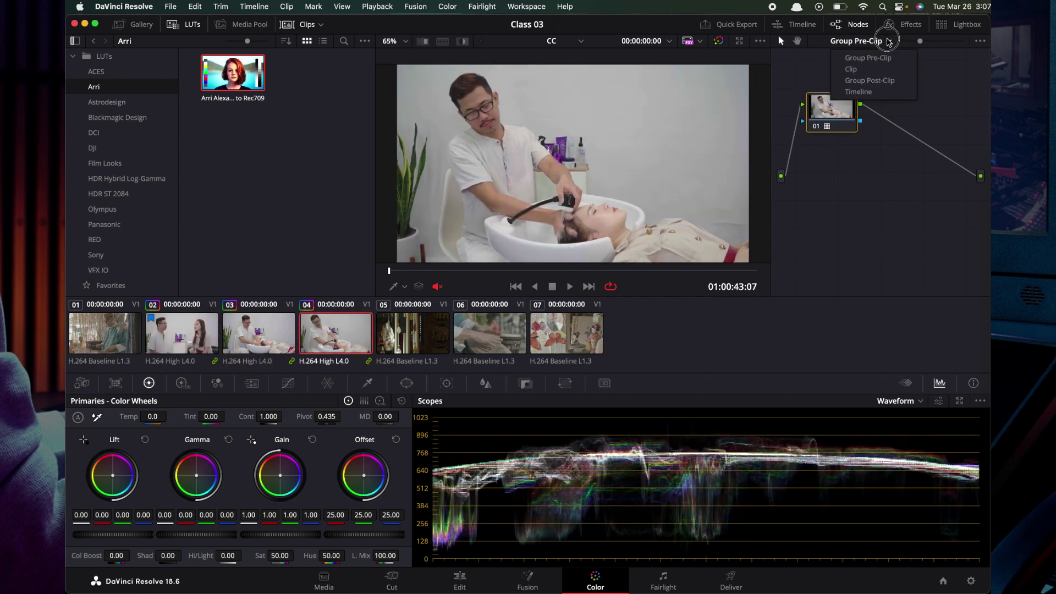
{"action": "left_click", "coordinate": [866, 66]}
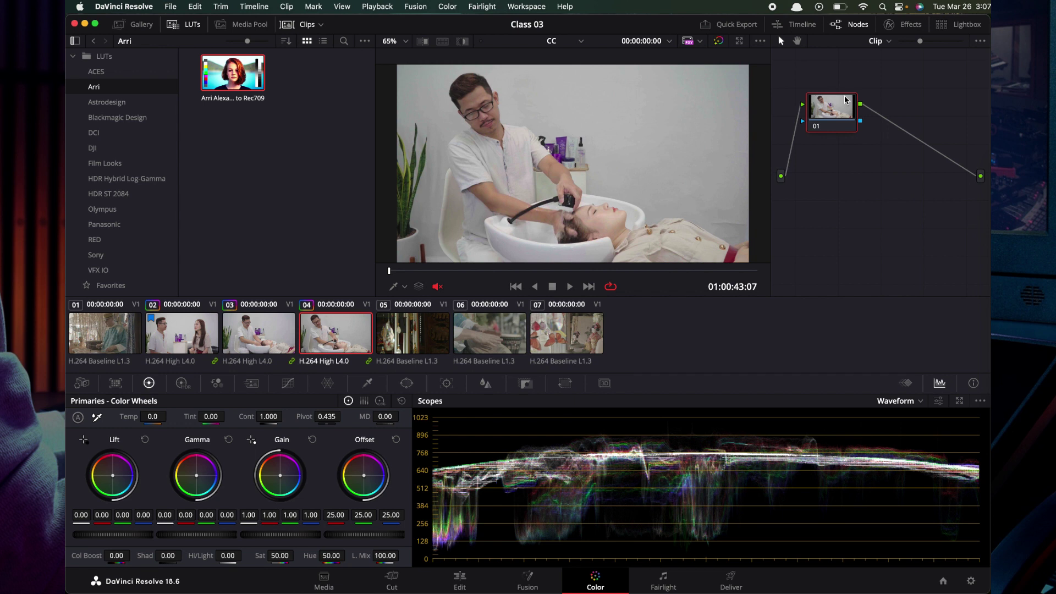
{"action": "key", "text": "alt+s"}
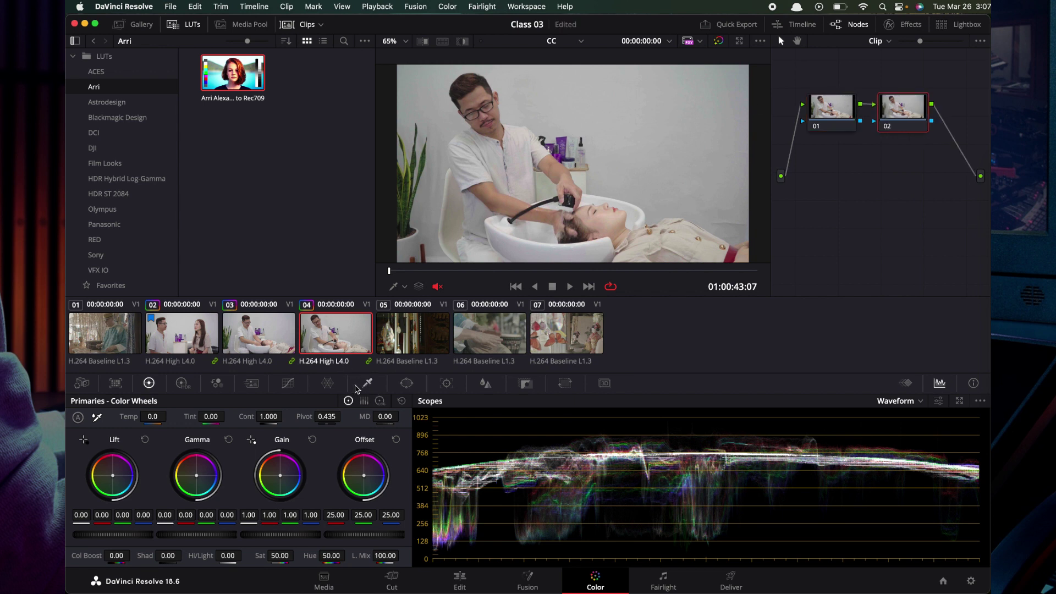
- Place a circular window over the man's head on node 02 and lower the Gain to 0.76
{"action": "left_click", "coordinate": [406, 383]}
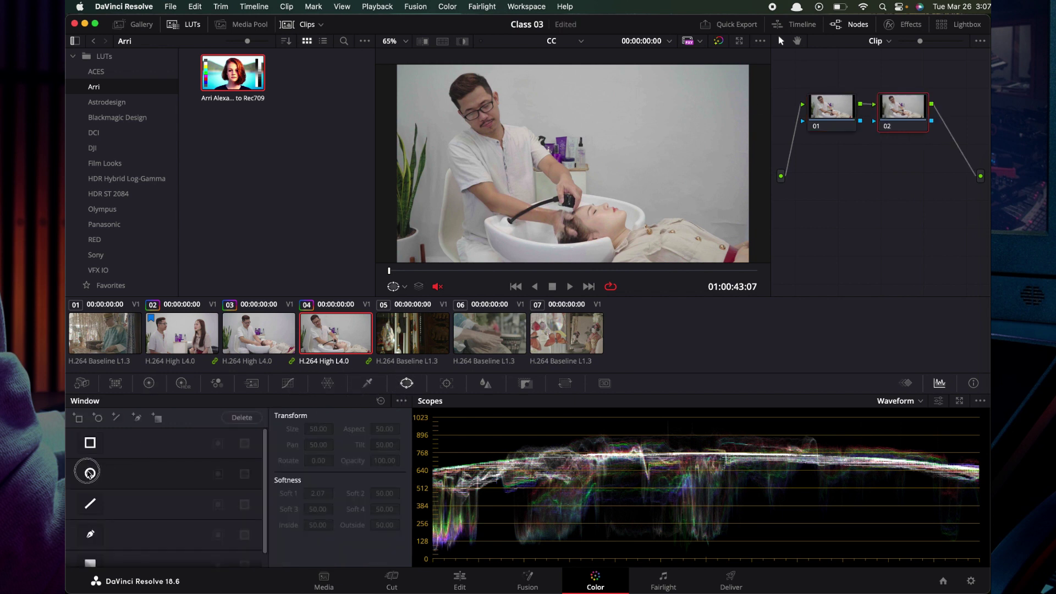
{"action": "left_click", "coordinate": [89, 474]}
{"action": "left_click_drag", "start_coordinate": [603, 145], "coordinate": [502, 98]}
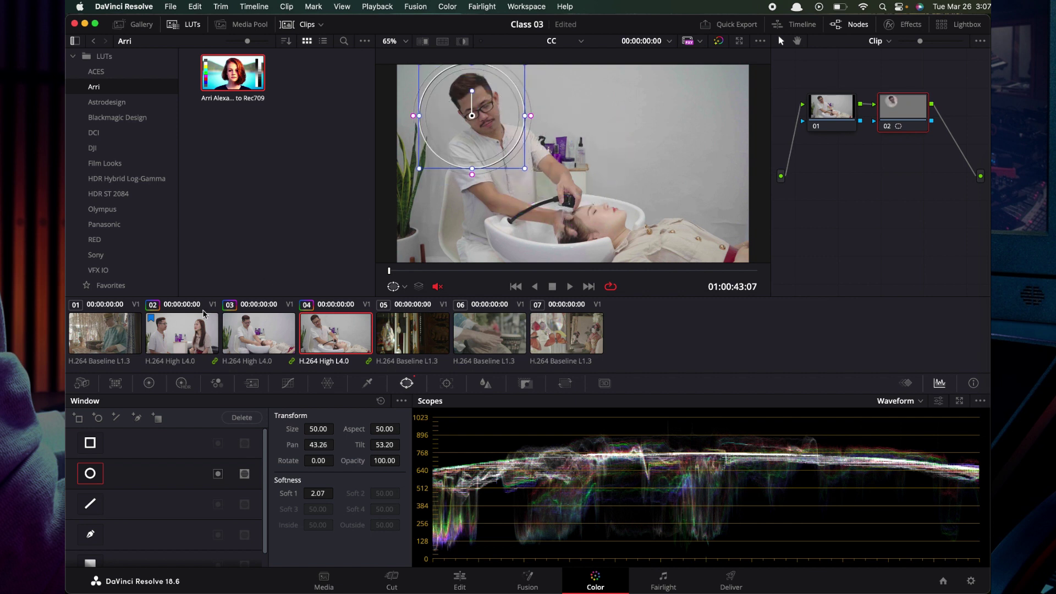
{"action": "left_click", "coordinate": [149, 383]}
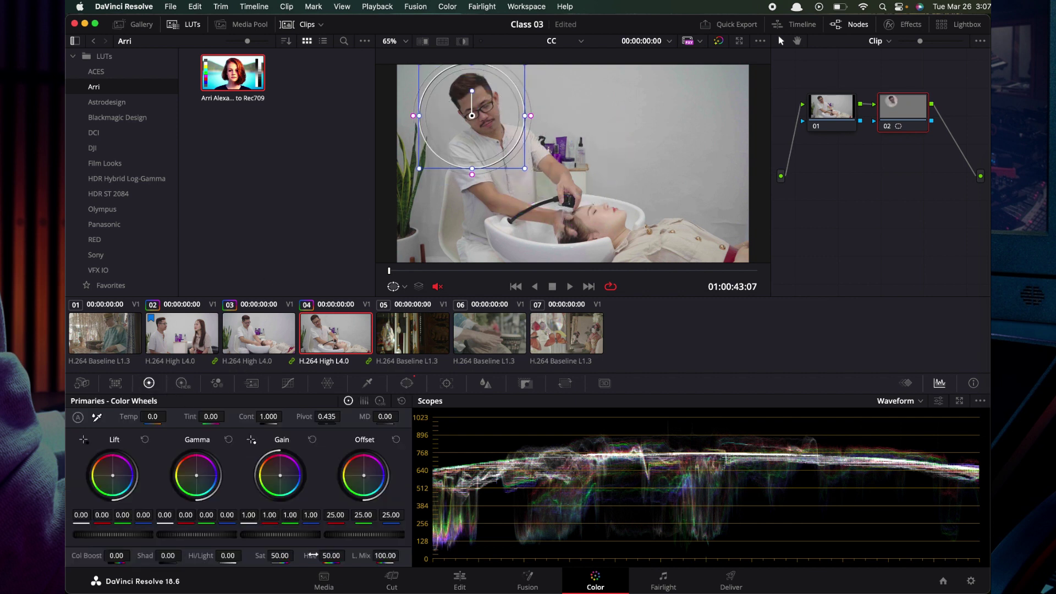
{"action": "left_click_drag", "start_coordinate": [294, 541], "coordinate": [267, 541]}
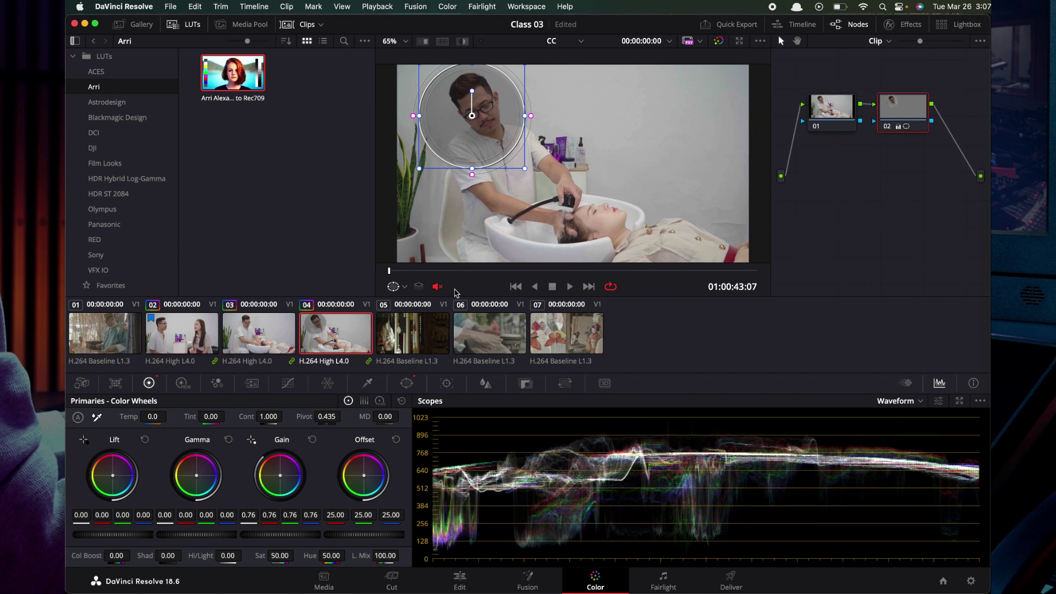
- Apply the first Blackmagic Design LUT, a Video v4 conversion, to node 01 at the Group Post-Clip level from clip 04
{"action": "left_click", "coordinate": [888, 43]}
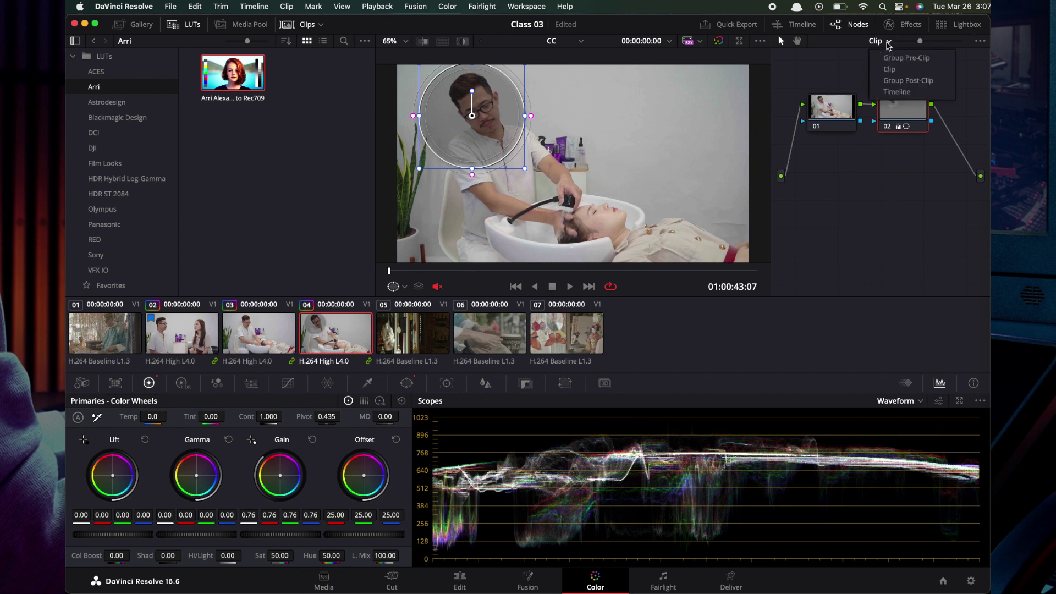
{"action": "left_click", "coordinate": [906, 83]}
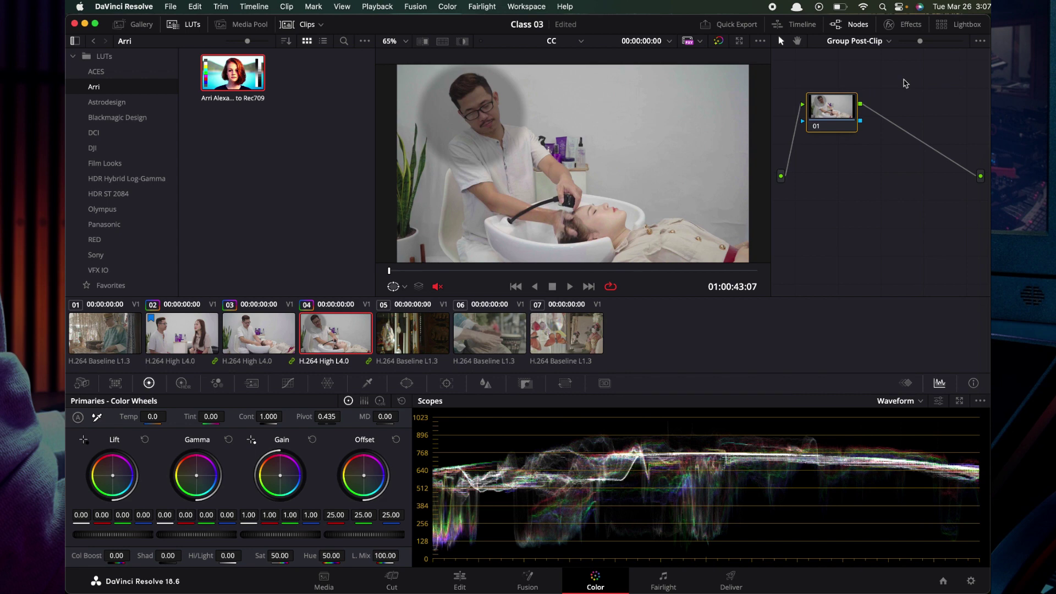
{"action": "left_click", "coordinate": [112, 118]}
{"action": "mouse_move", "coordinate": [214, 87]}
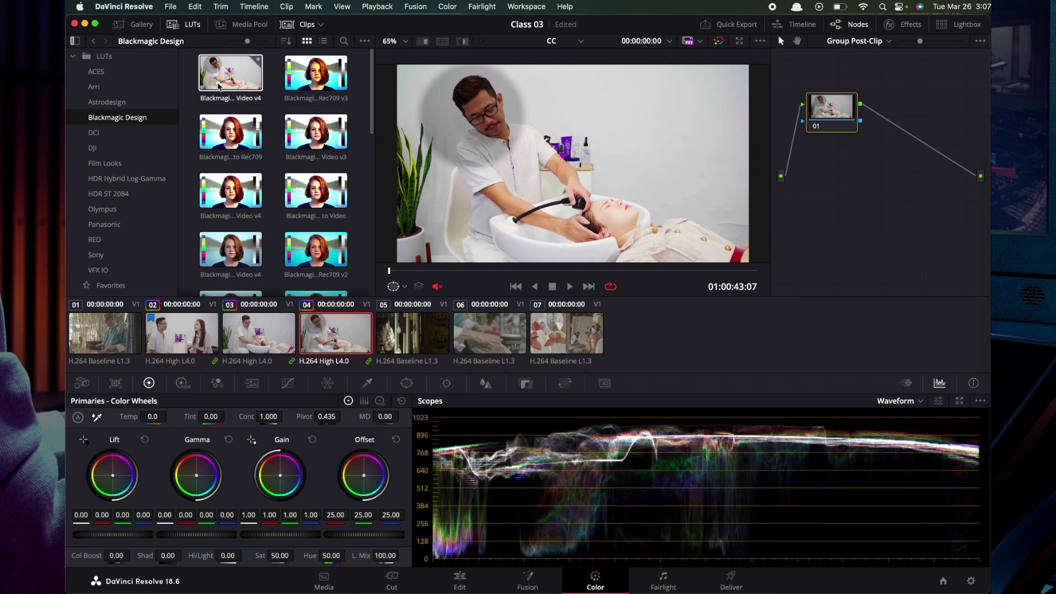
{"action": "left_click_drag", "start_coordinate": [218, 87], "coordinate": [835, 123]}
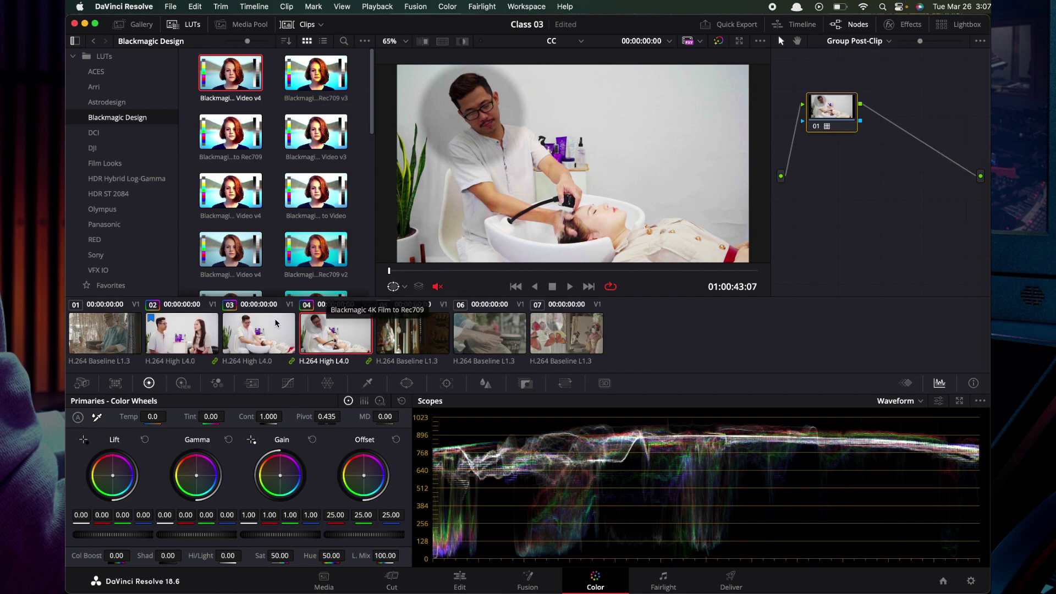
- Inspect the post-clip LUT on grouped clips 03, 02 and 04, including a frame near the end of clip 04
{"action": "left_click", "coordinate": [284, 344]}
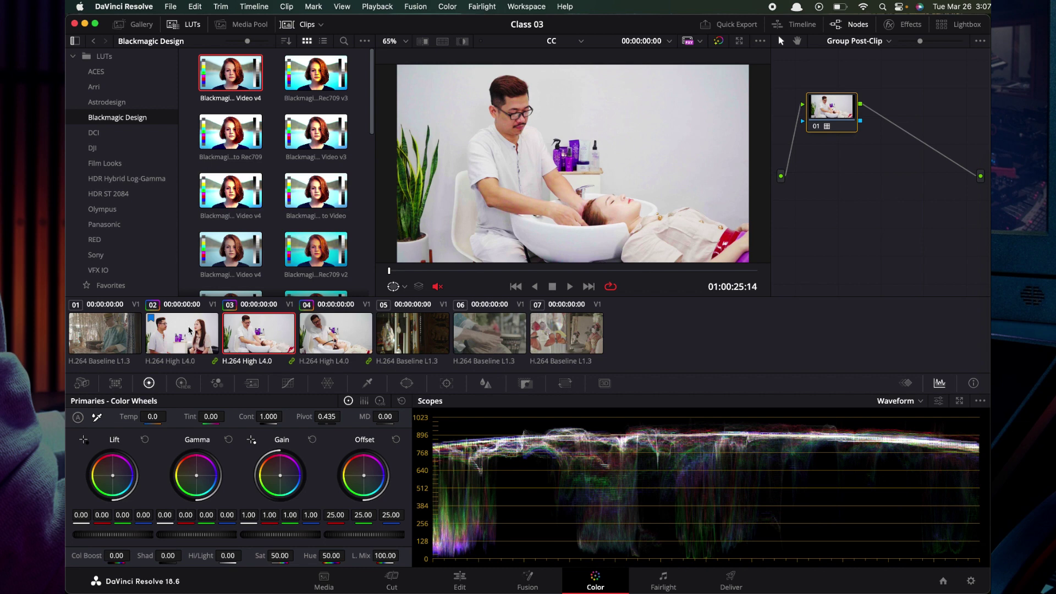
{"action": "left_click", "coordinate": [189, 330]}
{"action": "left_click", "coordinate": [277, 333]}
{"action": "left_click", "coordinate": [332, 331]}
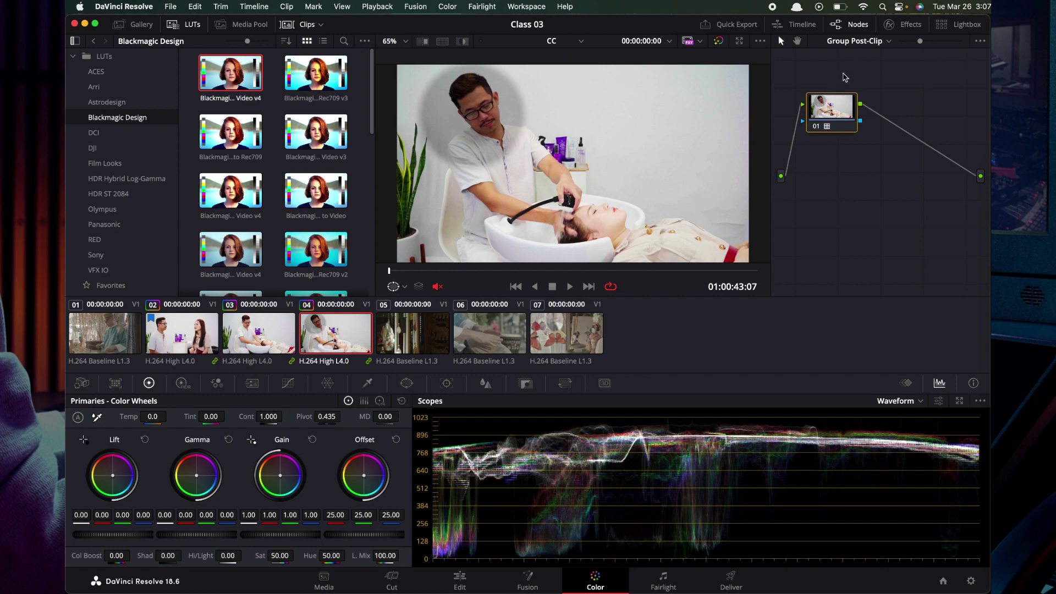
{"action": "left_click", "coordinate": [733, 271]}
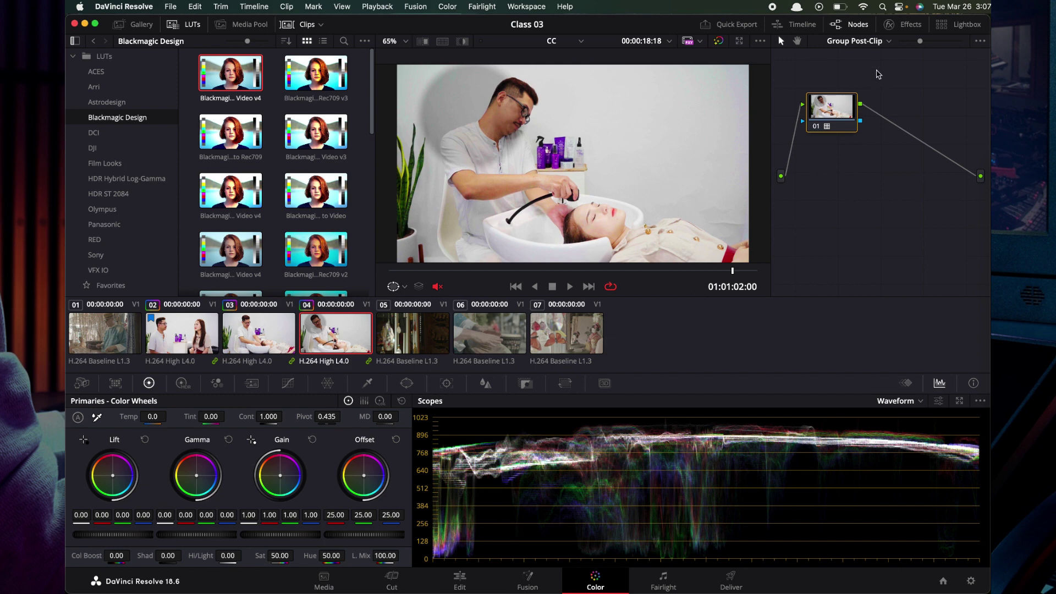
- Reset all grades and nodes at the Group Post-Clip level
{"action": "left_click", "coordinate": [888, 41]}
{"action": "left_click", "coordinate": [955, 95]}
{"action": "right_click", "coordinate": [840, 149]}
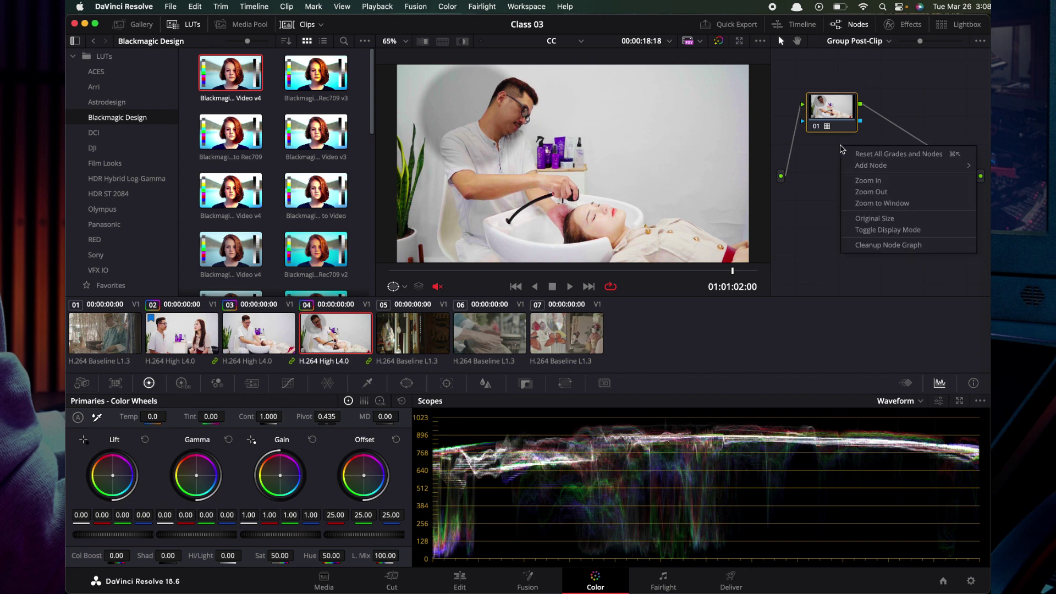
{"action": "left_click", "coordinate": [899, 156]}
- Set the node graph to Timeline level, add a serial node and apply the first Blackmagic Design Video v4 LUT to it
{"action": "left_click", "coordinate": [888, 42]}
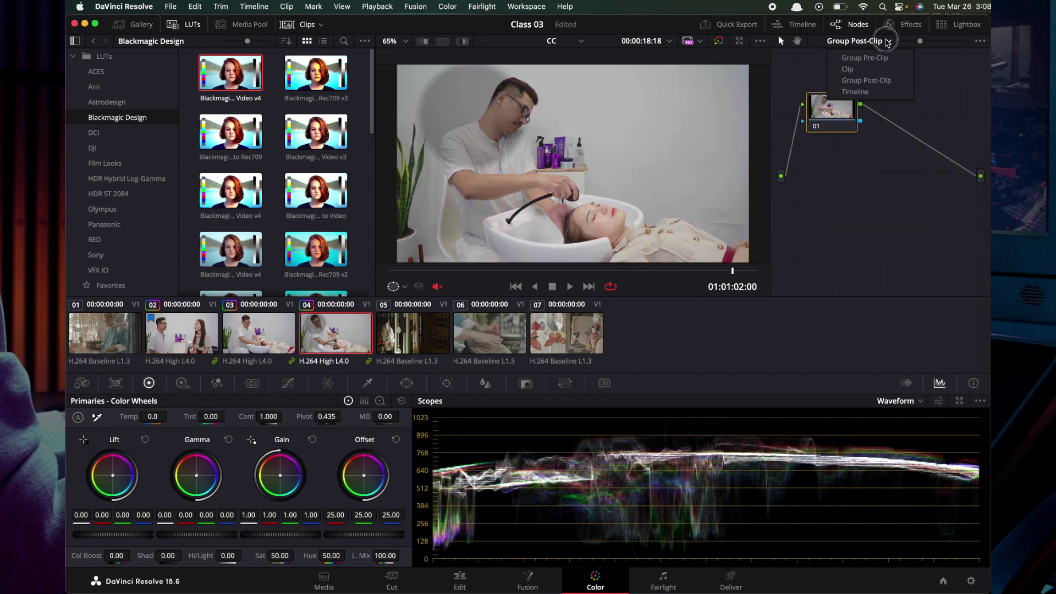
{"action": "left_click", "coordinate": [877, 92]}
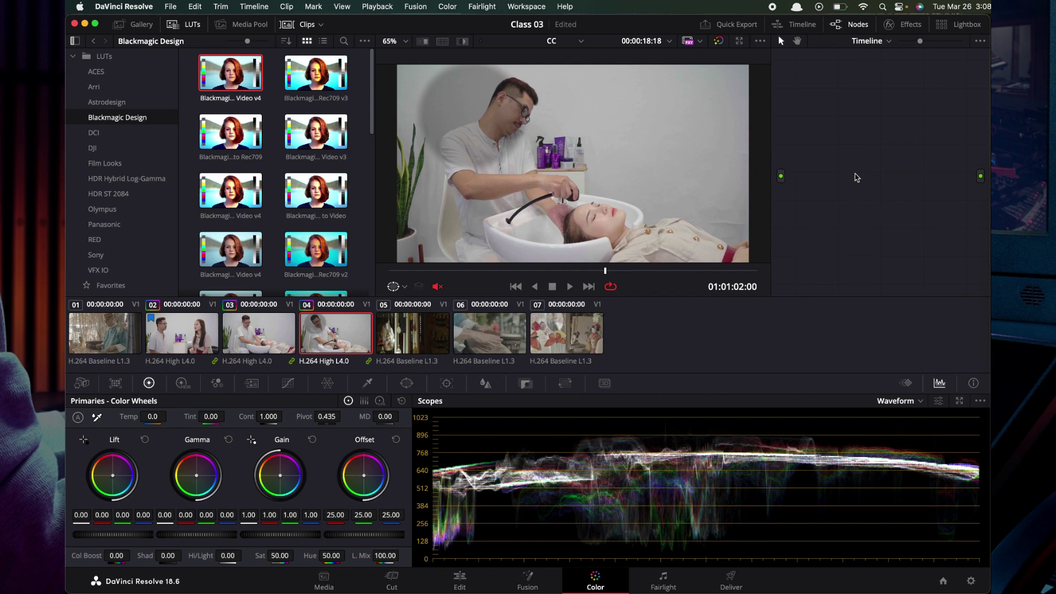
{"action": "key", "text": "alt+s"}
{"action": "left_click_drag", "start_coordinate": [841, 113], "coordinate": [878, 116]}
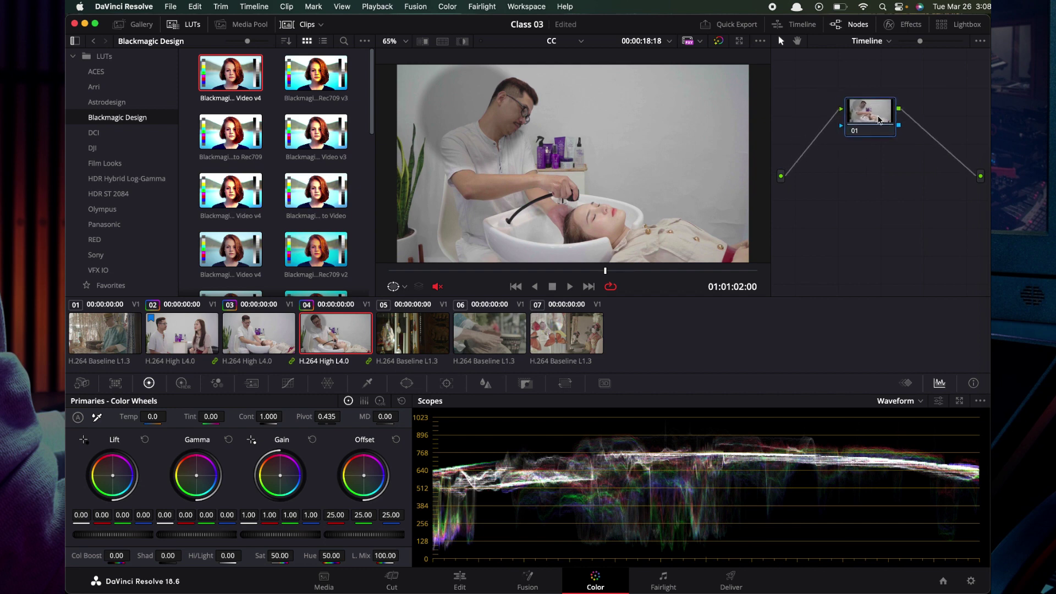
{"action": "left_click_drag", "start_coordinate": [238, 73], "coordinate": [891, 124]}
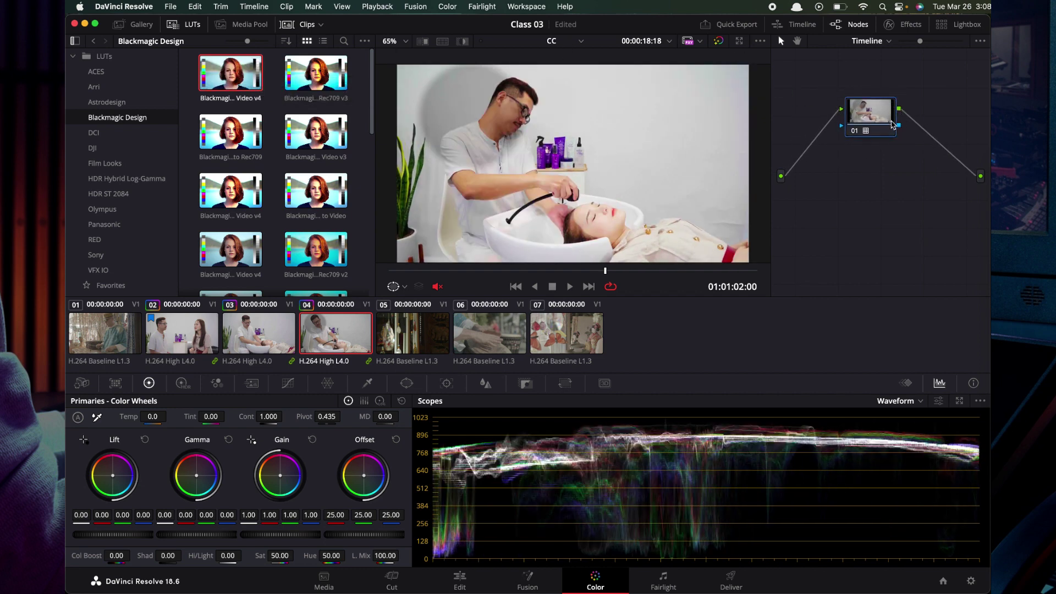
- Inspect the effect of the timeline-level LUT on clips 03, 05, 06, 07 and 01
{"action": "left_click", "coordinate": [247, 340]}
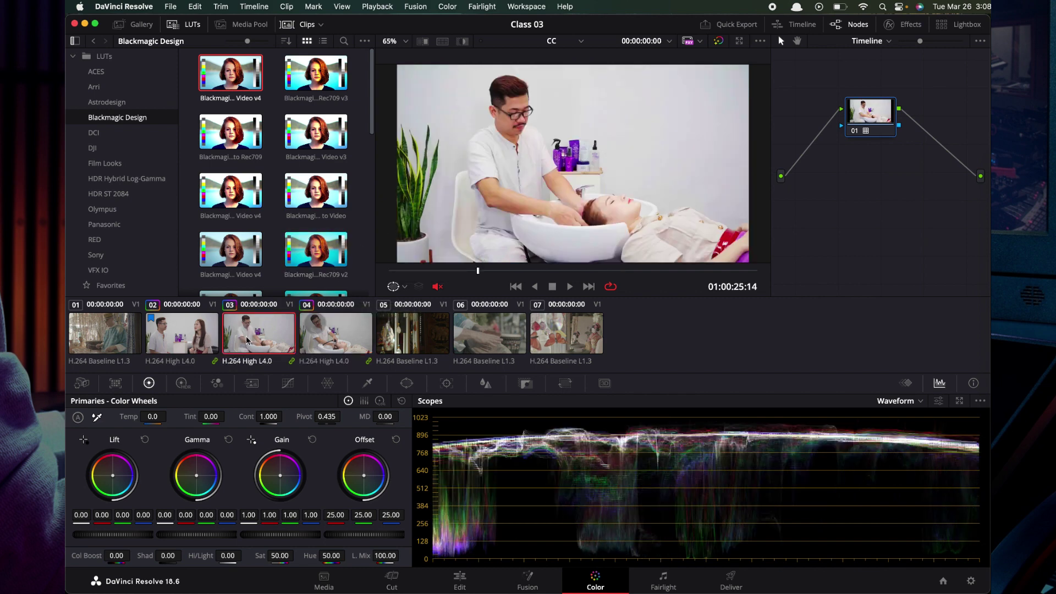
{"action": "left_click", "coordinate": [413, 332]}
{"action": "left_click", "coordinate": [473, 337]}
{"action": "left_click", "coordinate": [541, 336]}
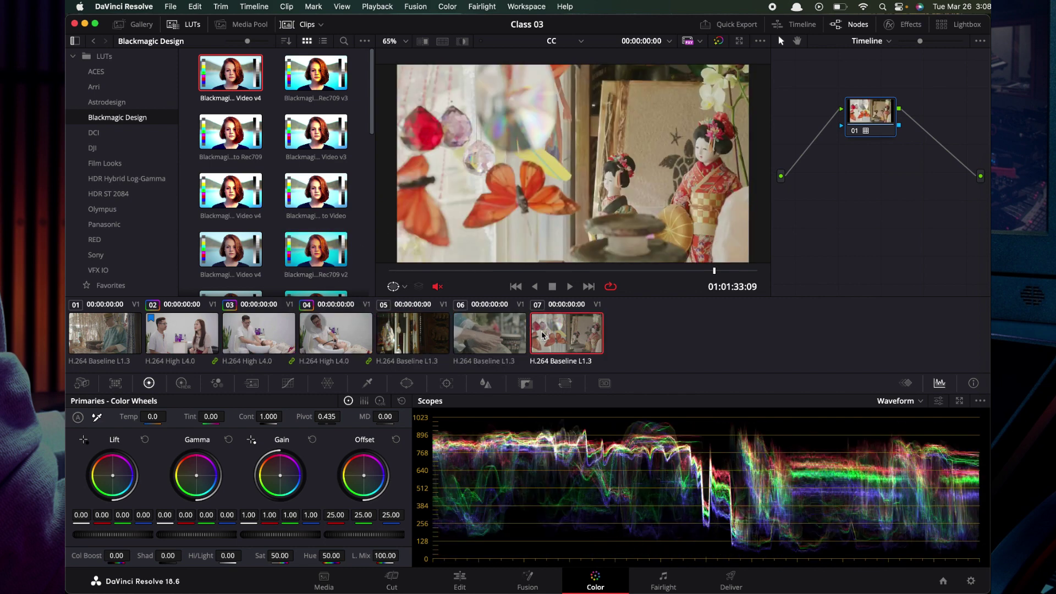
{"action": "left_click", "coordinate": [492, 333]}
{"action": "left_click", "coordinate": [414, 336]}
{"action": "left_click", "coordinate": [113, 341]}
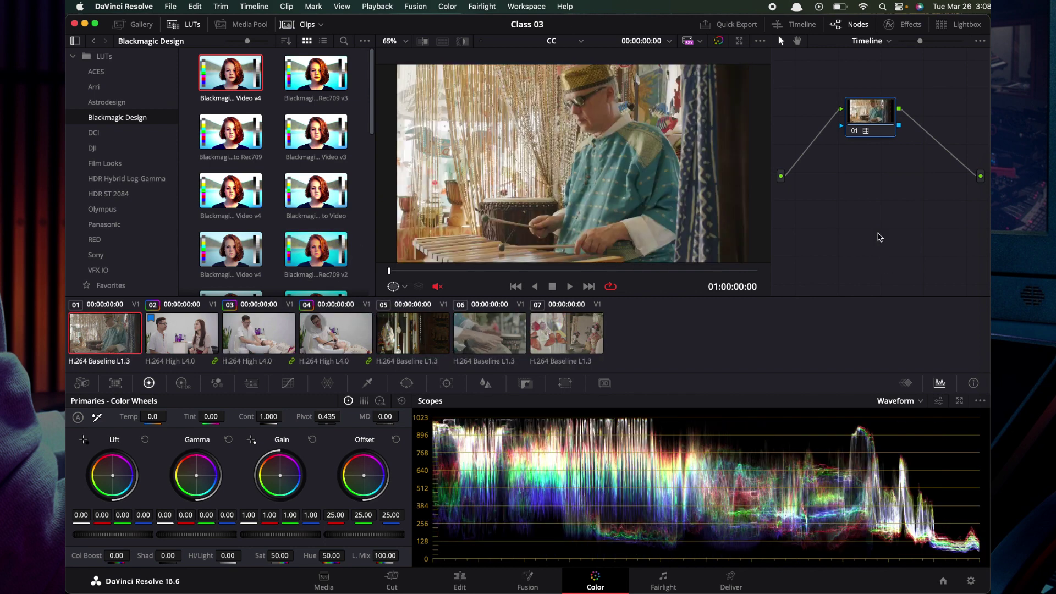
- Reset all grades and nodes at the Timeline level
{"action": "right_click", "coordinate": [851, 187]}
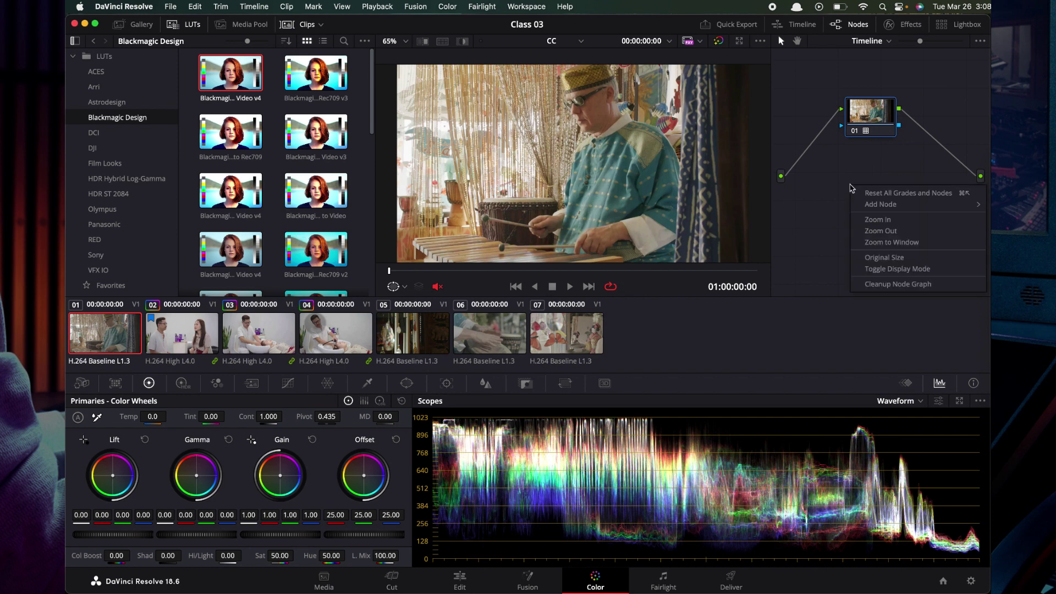
{"action": "left_click", "coordinate": [870, 193]}
- Select clip 03, reset all grades and nodes at the Group Pre-Clip level and reposition node 01 slightly
{"action": "left_click", "coordinate": [888, 42]}
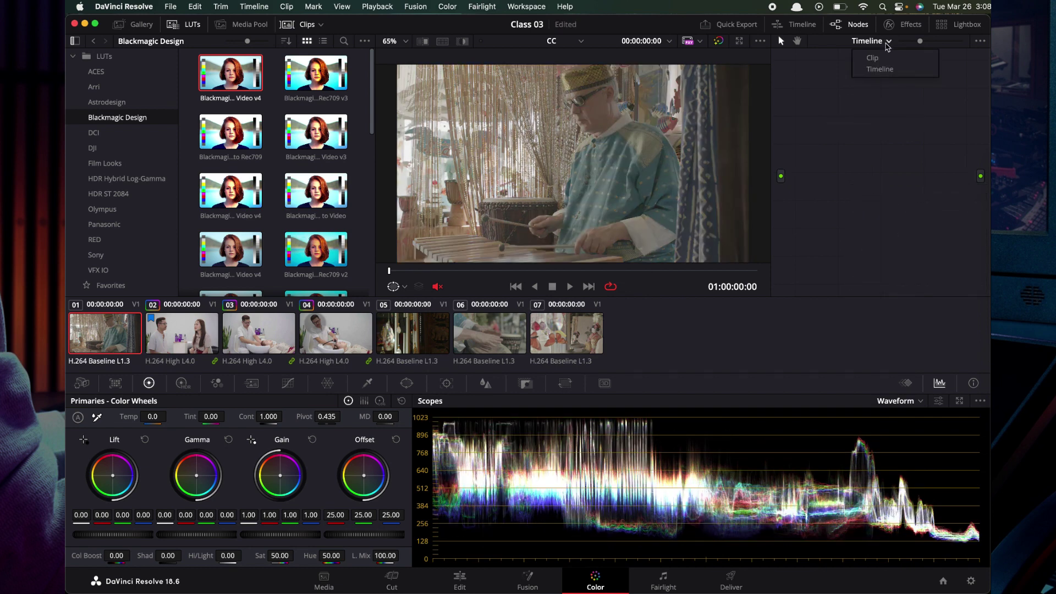
{"action": "left_click", "coordinate": [253, 356]}
{"action": "left_click", "coordinate": [253, 355]}
{"action": "left_click", "coordinate": [888, 42]}
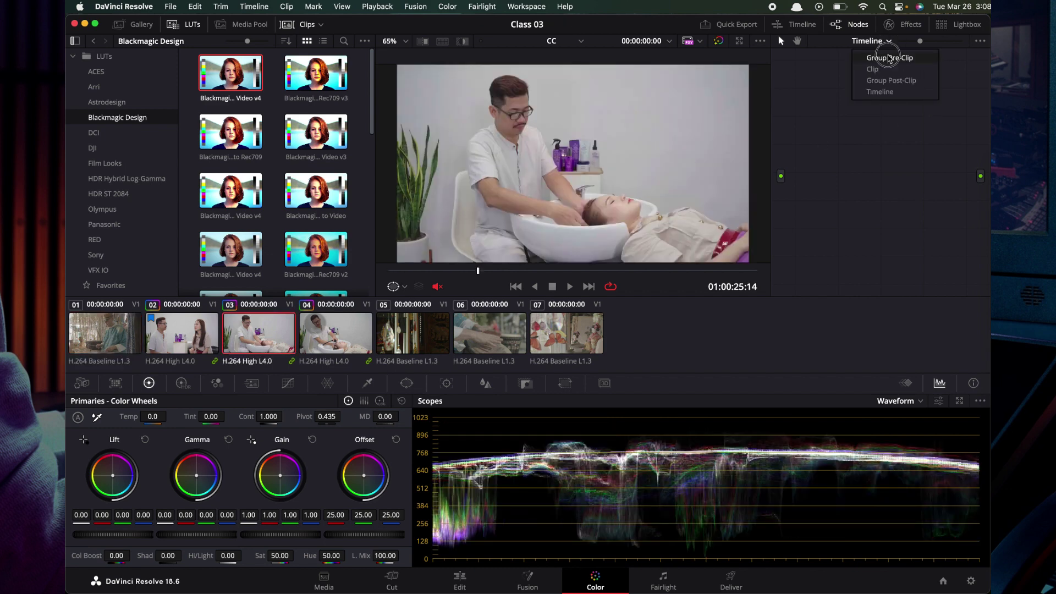
{"action": "left_click", "coordinate": [890, 59]}
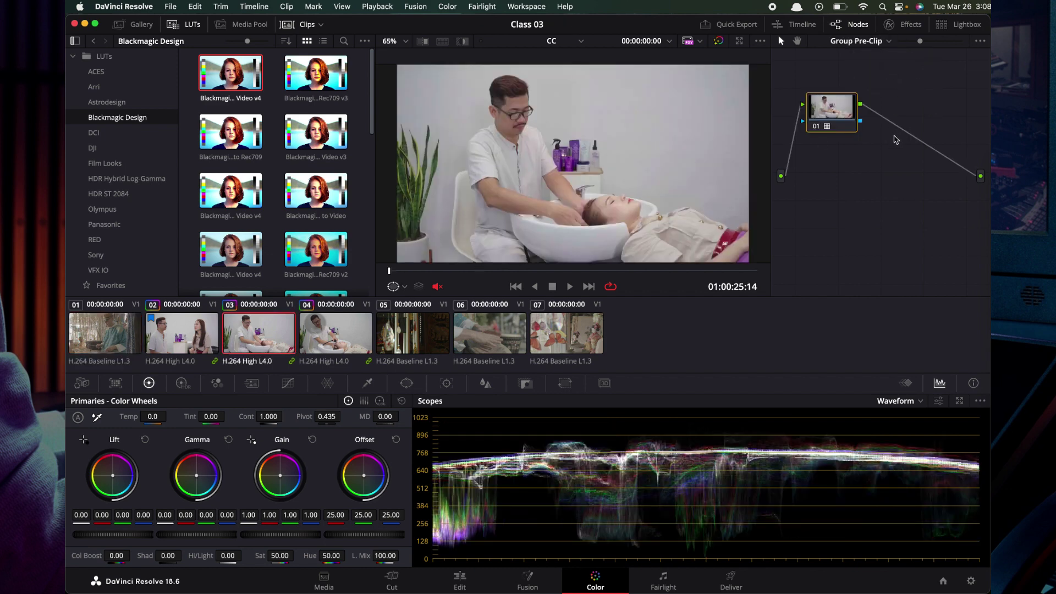
{"action": "right_click", "coordinate": [829, 155]}
{"action": "left_click", "coordinate": [858, 161]}
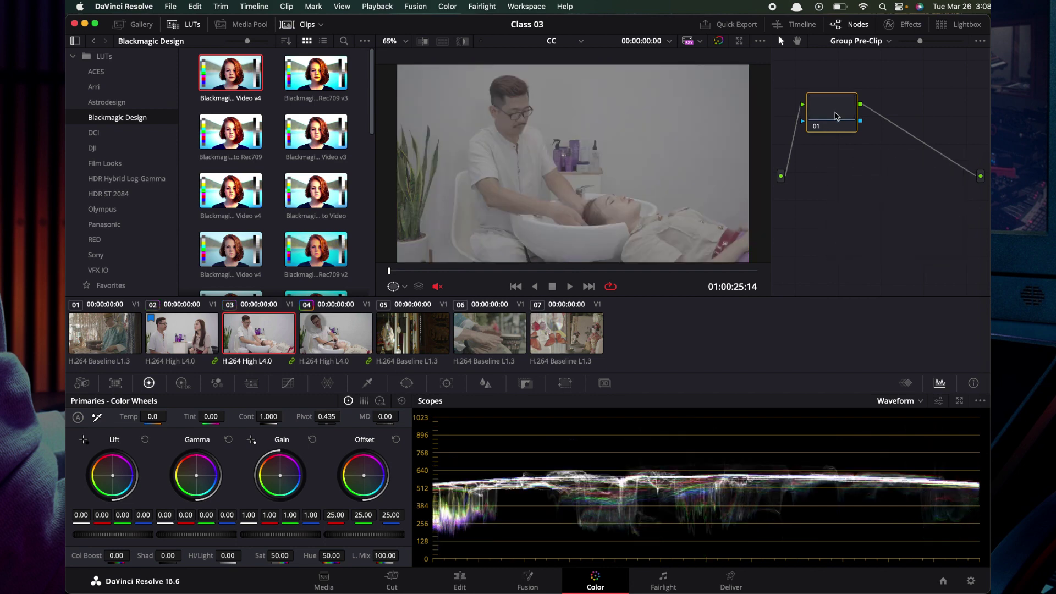
{"action": "left_click_drag", "start_coordinate": [827, 111], "coordinate": [843, 129]}
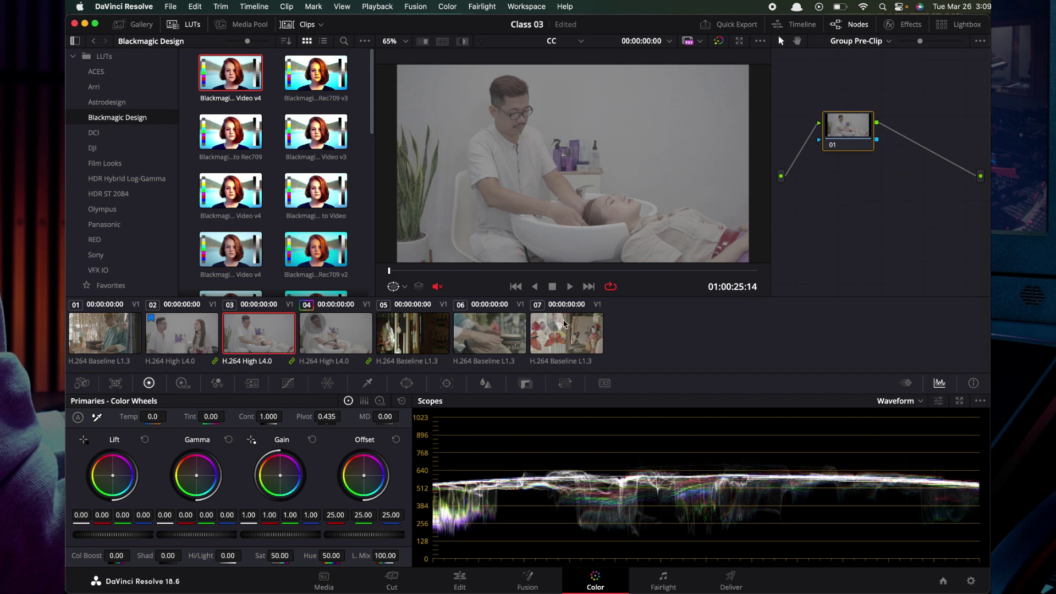
- Set the project's Input lookup table to Arri Alexa LogC to Rec709 in the Color Management settings and save
{"action": "left_click", "coordinate": [972, 582]}
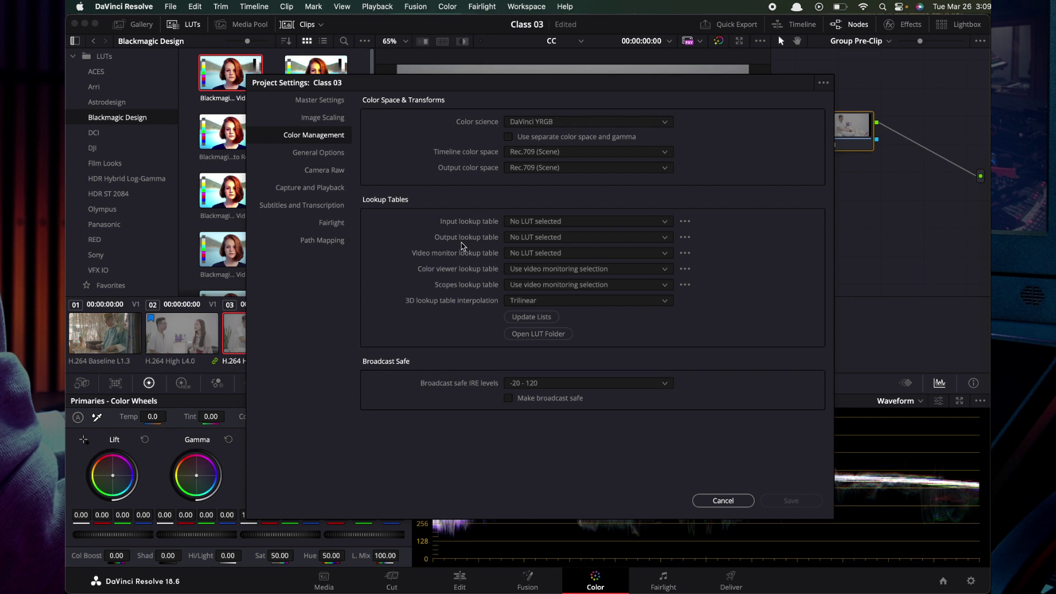
{"action": "left_click", "coordinate": [562, 223]}
{"action": "left_click", "coordinate": [646, 192]}
{"action": "left_click", "coordinate": [685, 222]}
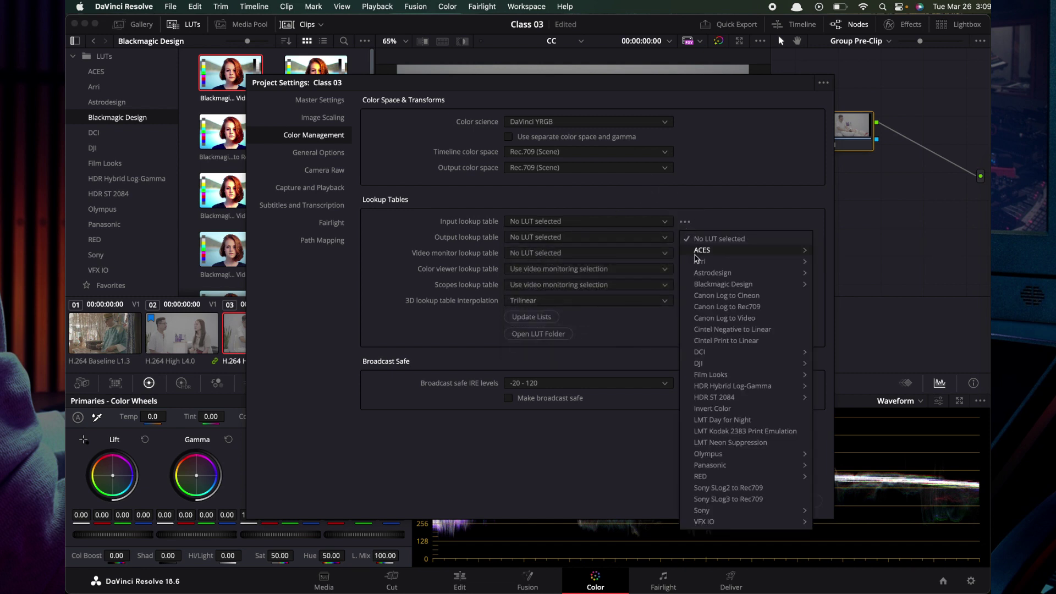
{"action": "mouse_move", "coordinate": [700, 262]}
{"action": "left_click", "coordinate": [838, 263]}
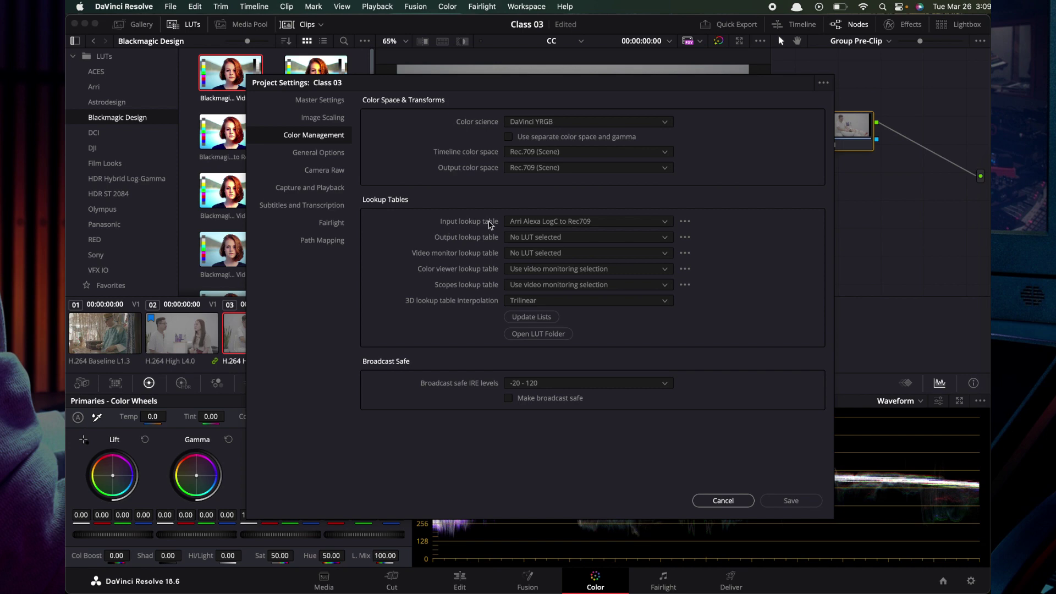
{"action": "left_click", "coordinate": [783, 499]}
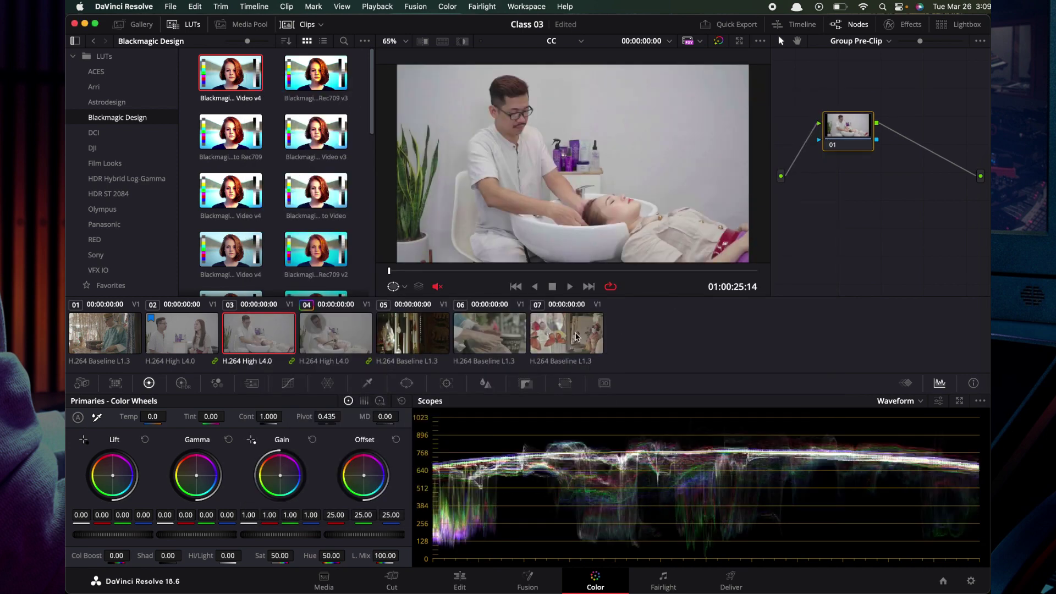
- Inspect the effect of the project-wide input LUT on all clips from 07 back to 01, rechecking 03, 04 and 07
{"action": "left_click", "coordinate": [577, 337]}
{"action": "left_click", "coordinate": [484, 335]}
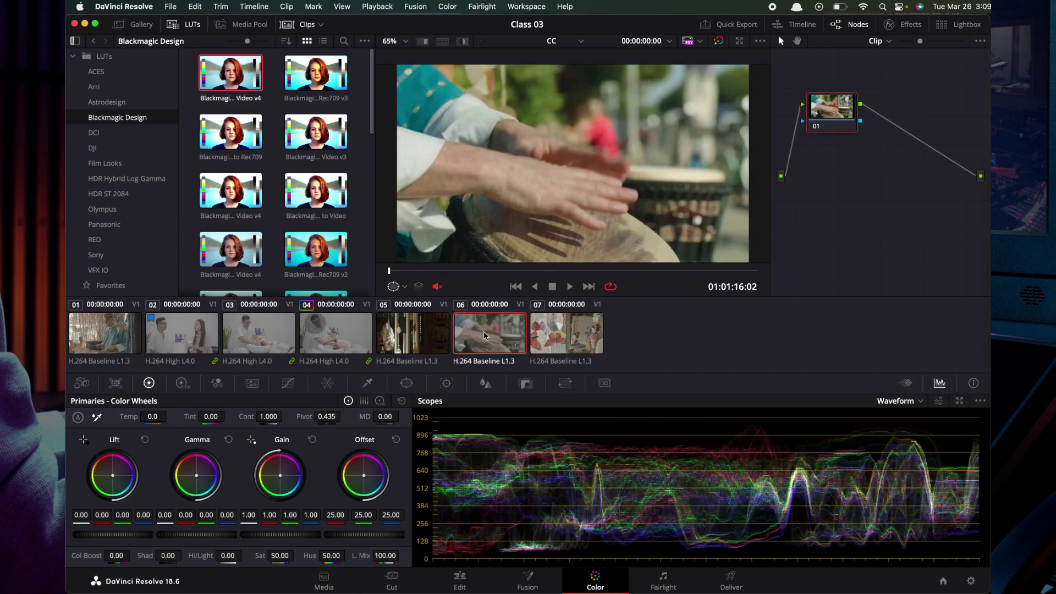
{"action": "left_click", "coordinate": [407, 333]}
{"action": "left_click", "coordinate": [332, 332]}
{"action": "left_click", "coordinate": [266, 335]}
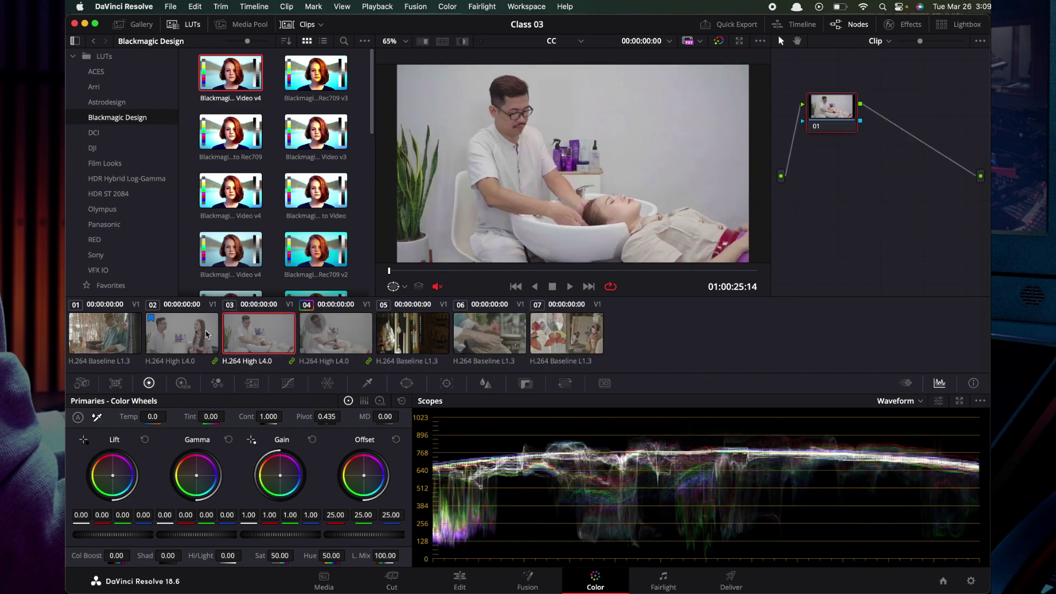
{"action": "left_click", "coordinate": [186, 337]}
{"action": "left_click", "coordinate": [106, 337]}
{"action": "left_click", "coordinate": [228, 341]}
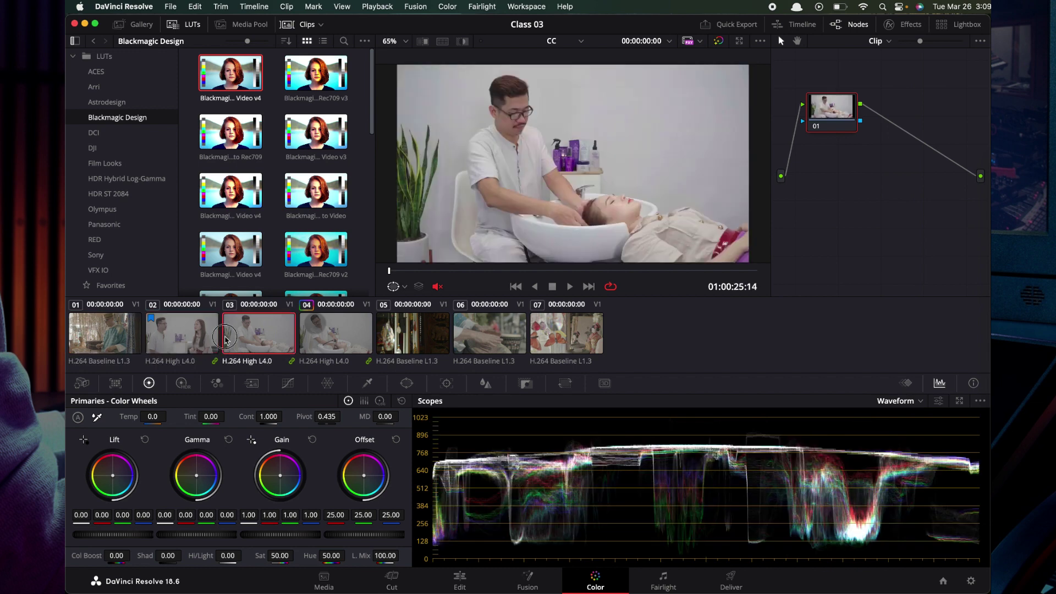
{"action": "left_click", "coordinate": [338, 345]}
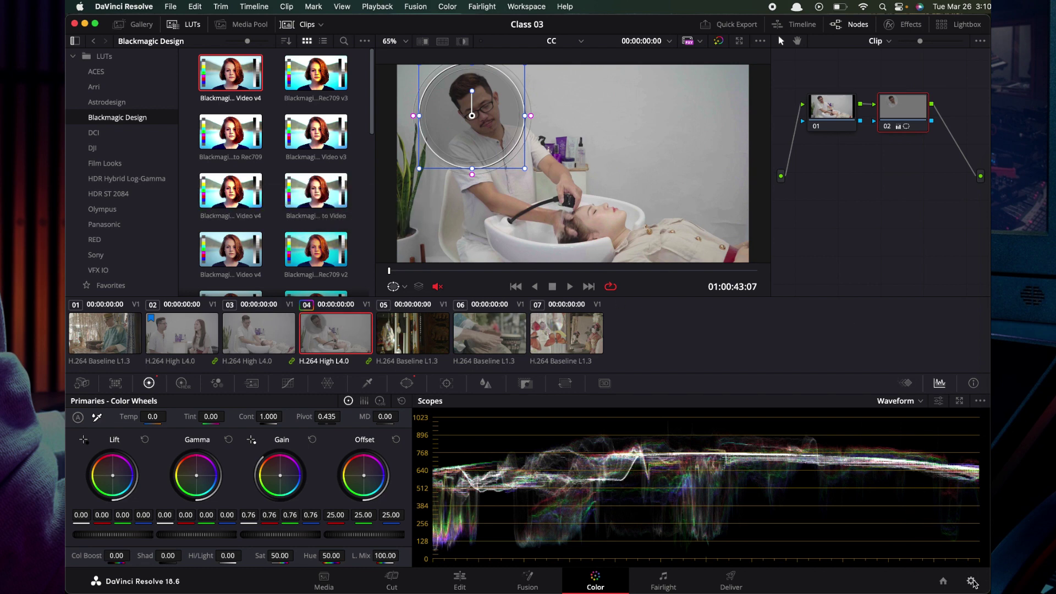
{"action": "left_click", "coordinate": [573, 342]}
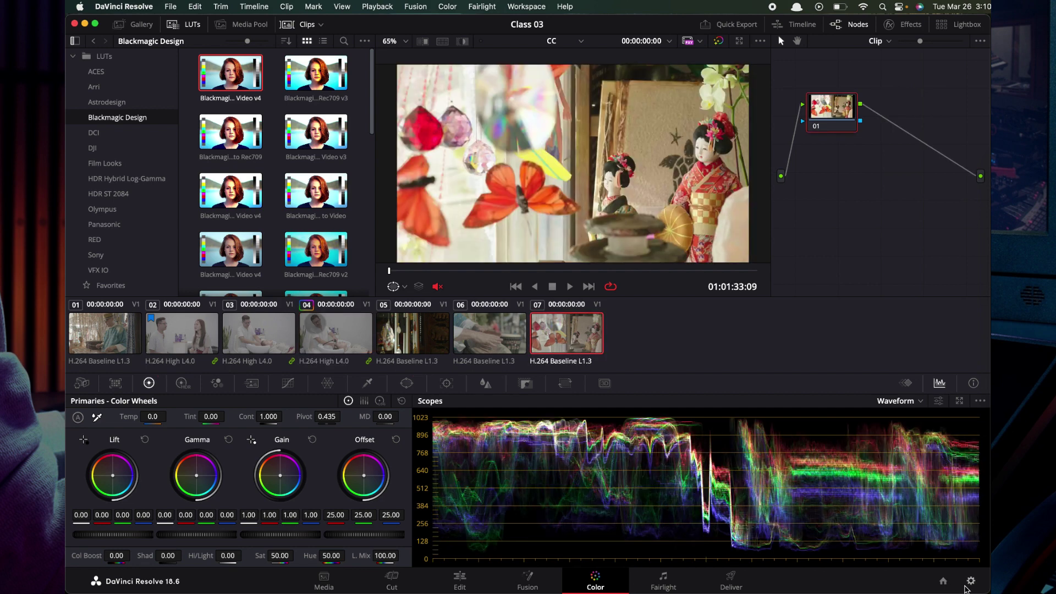
- Set the project's Input lookup table to No LUT selected in the Color Management settings and save
{"action": "left_click", "coordinate": [967, 586]}
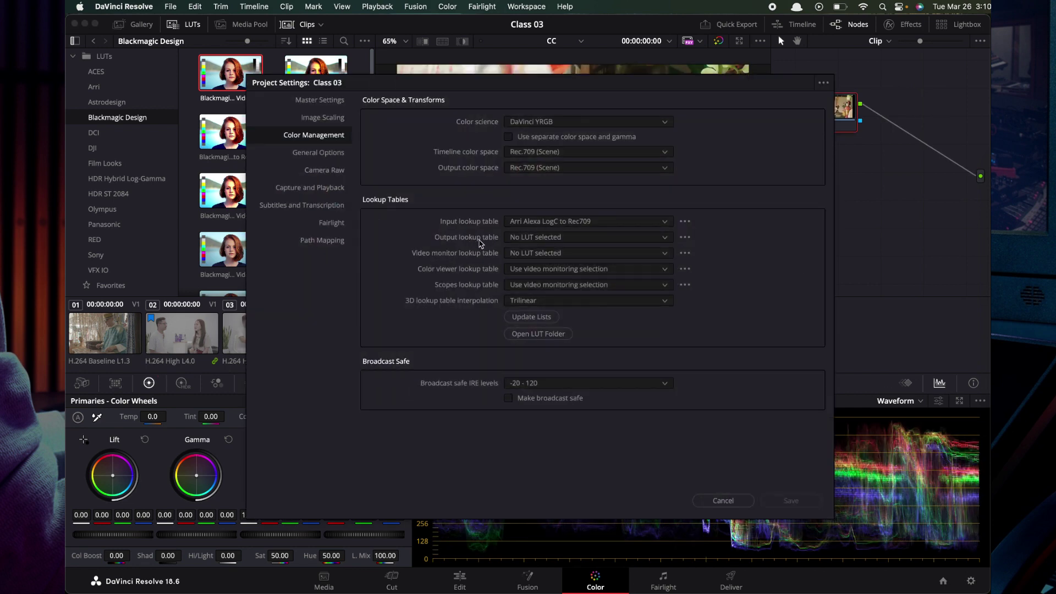
{"action": "left_click", "coordinate": [685, 237]}
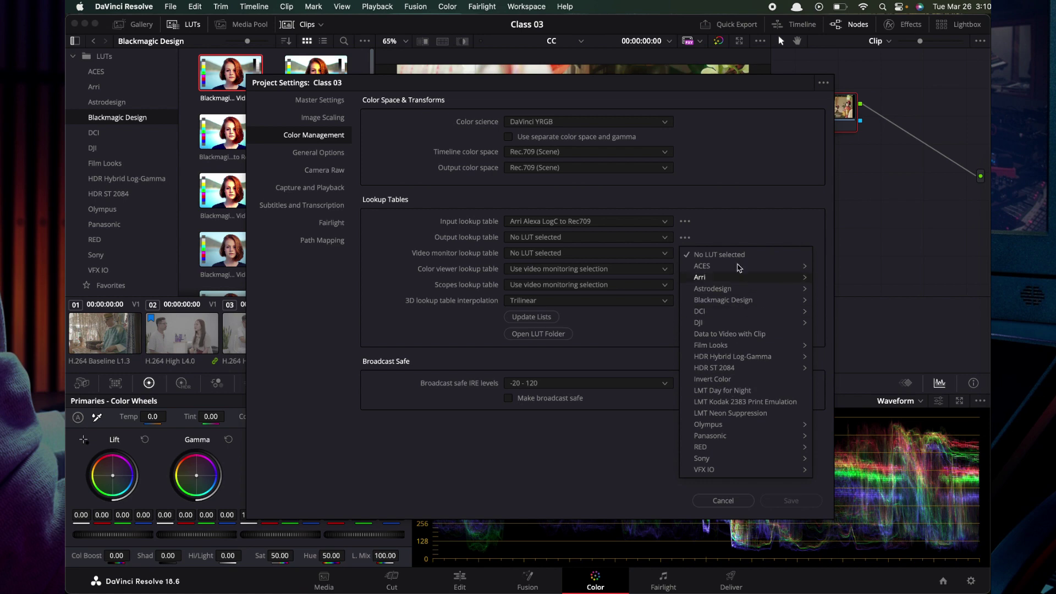
{"action": "left_click", "coordinate": [685, 237]}
{"action": "left_click", "coordinate": [663, 222]}
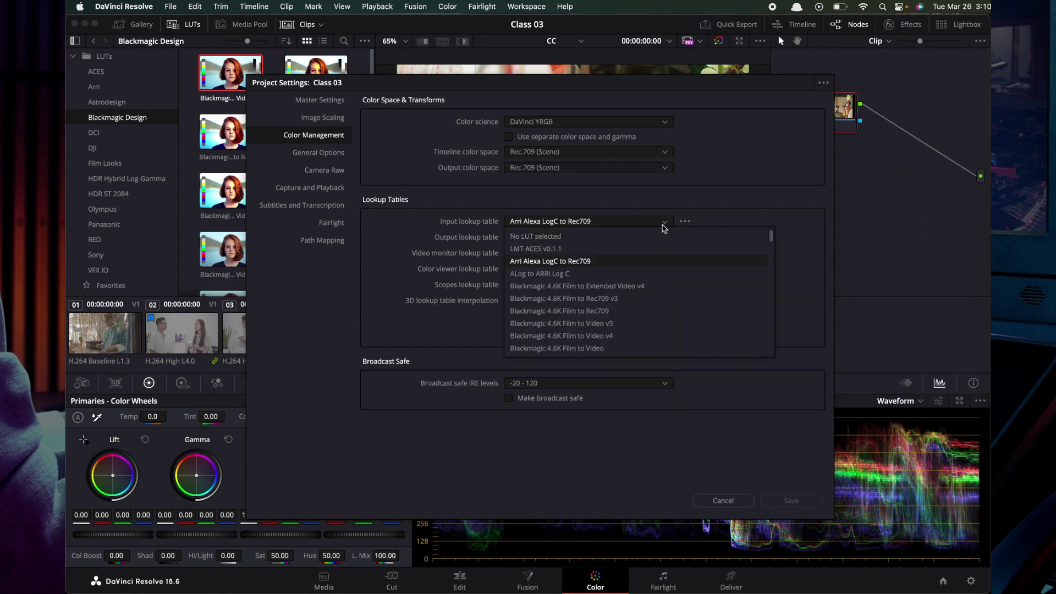
{"action": "left_click", "coordinate": [609, 237]}
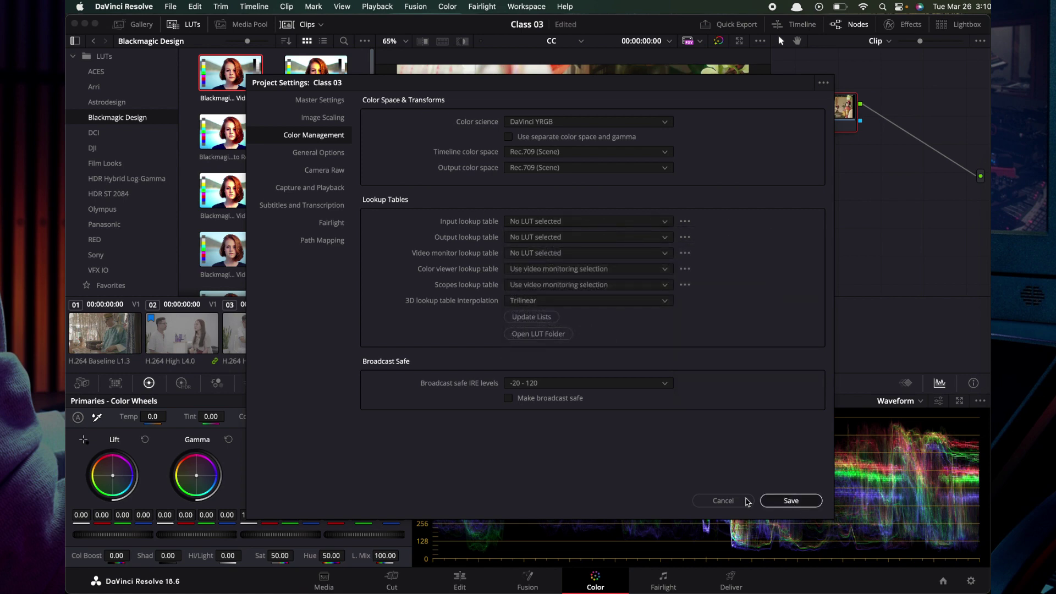
{"action": "left_click", "coordinate": [775, 502]}
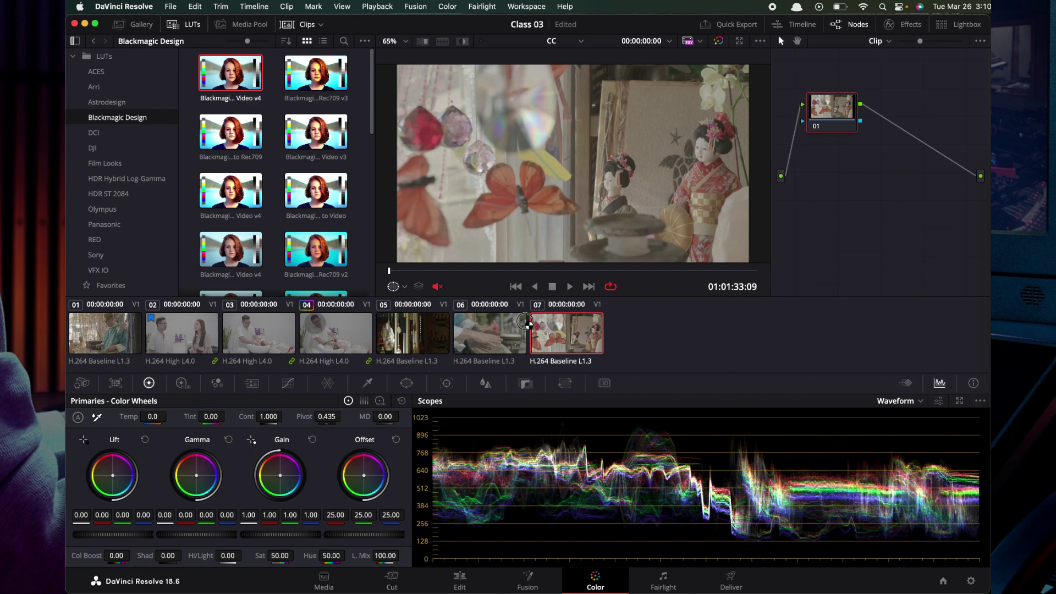
- Check clips 06, 07, 04 and 03 without the project-wide input LUT
{"action": "left_click", "coordinate": [503, 328]}
{"action": "left_click", "coordinate": [547, 341]}
{"action": "left_click", "coordinate": [357, 345]}
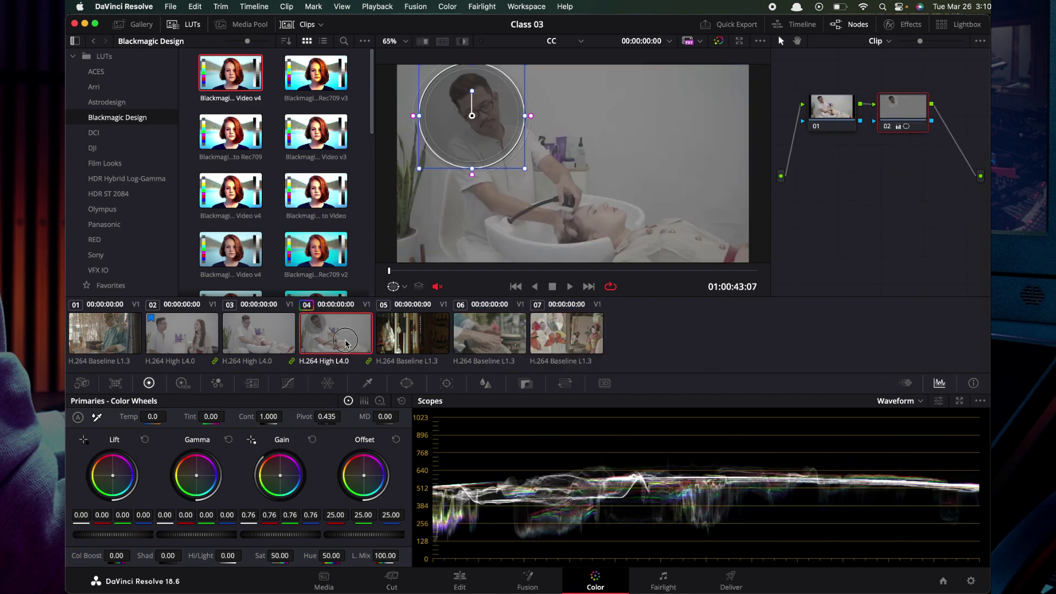
{"action": "left_click", "coordinate": [270, 344]}
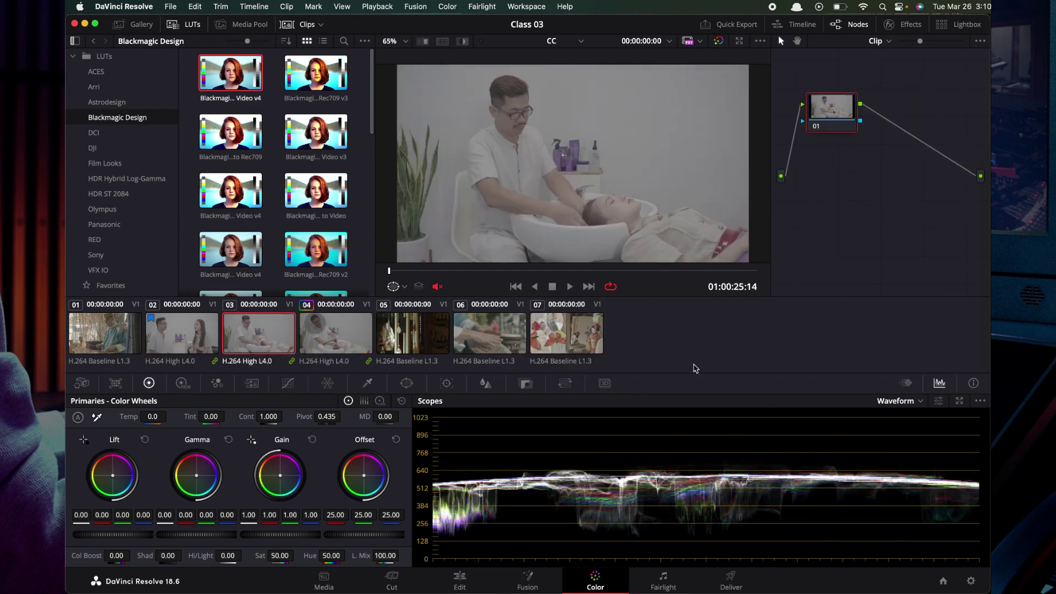